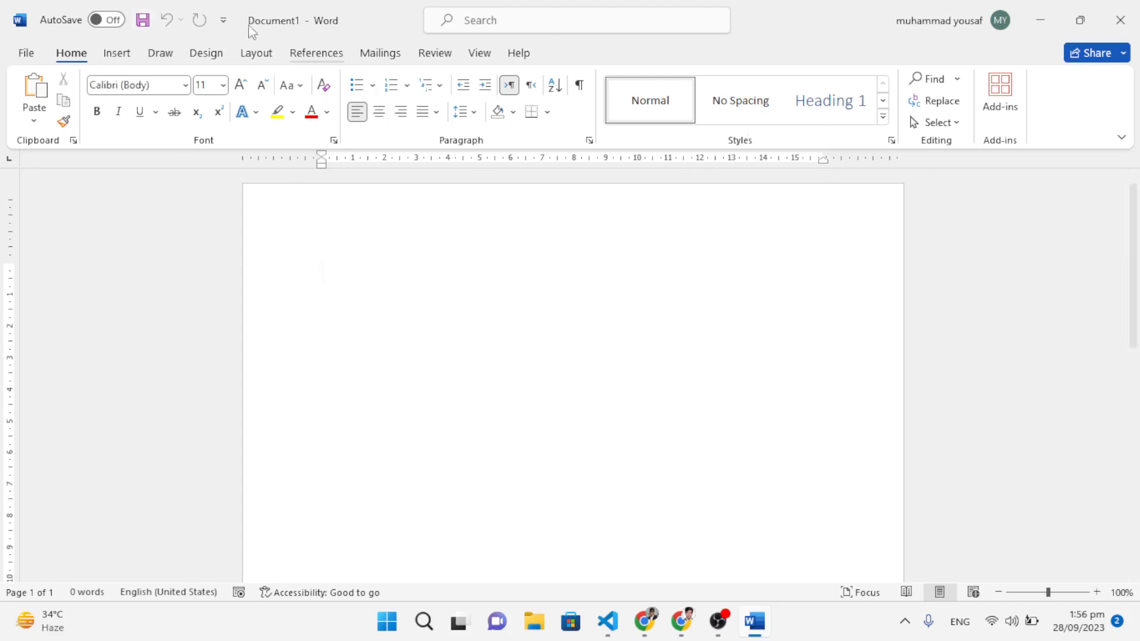
- Insert a table with 5 columns and 7 rows and enlarge it to rows about 0.67 cm high and columns about 3.25 cm wide
left_click(122, 55)
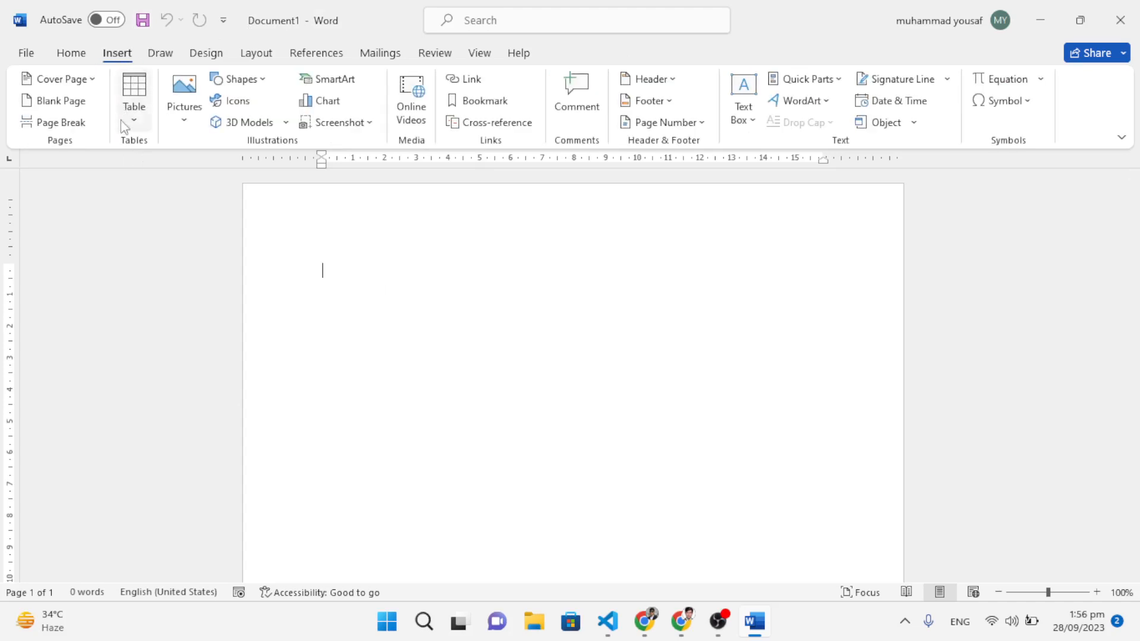
left_click(143, 121)
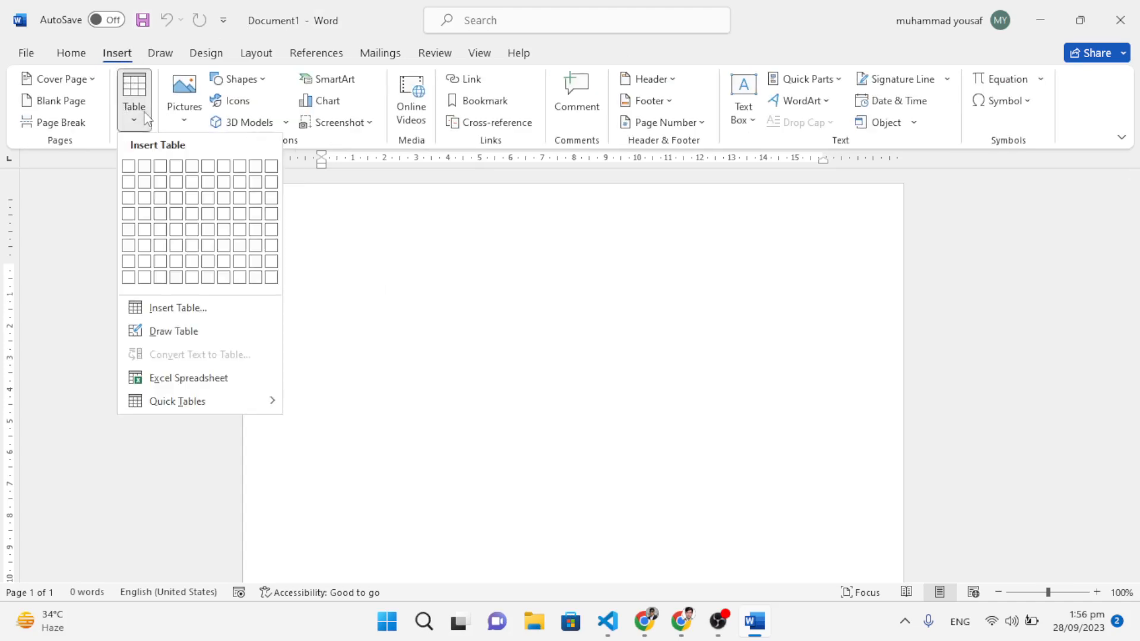
left_click(199, 262)
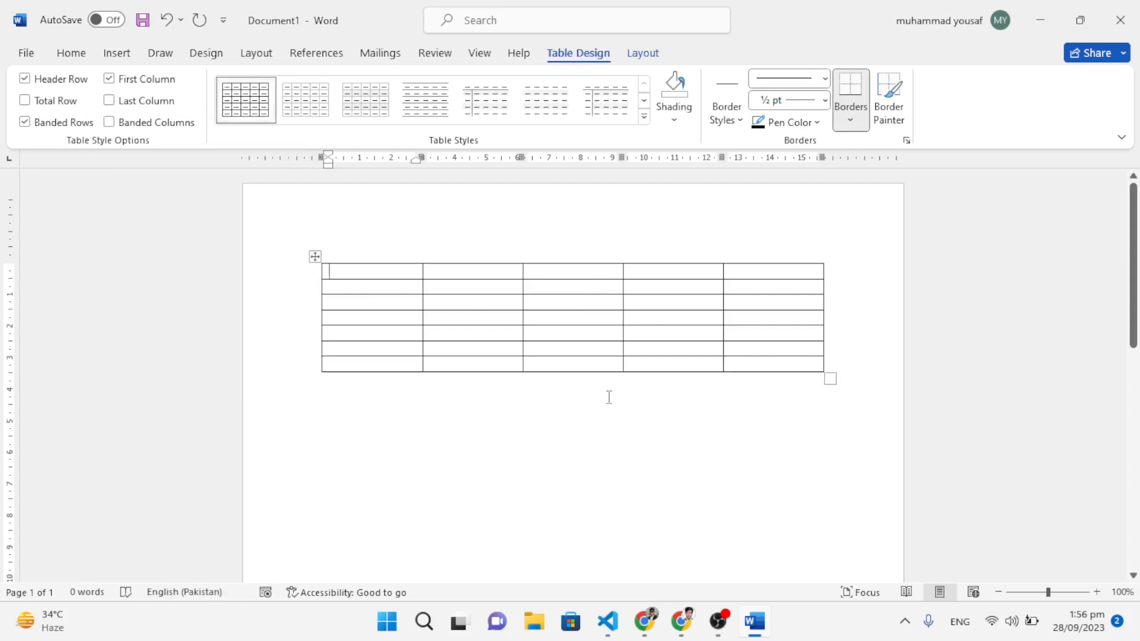
left_click_drag(829, 379, 835, 417)
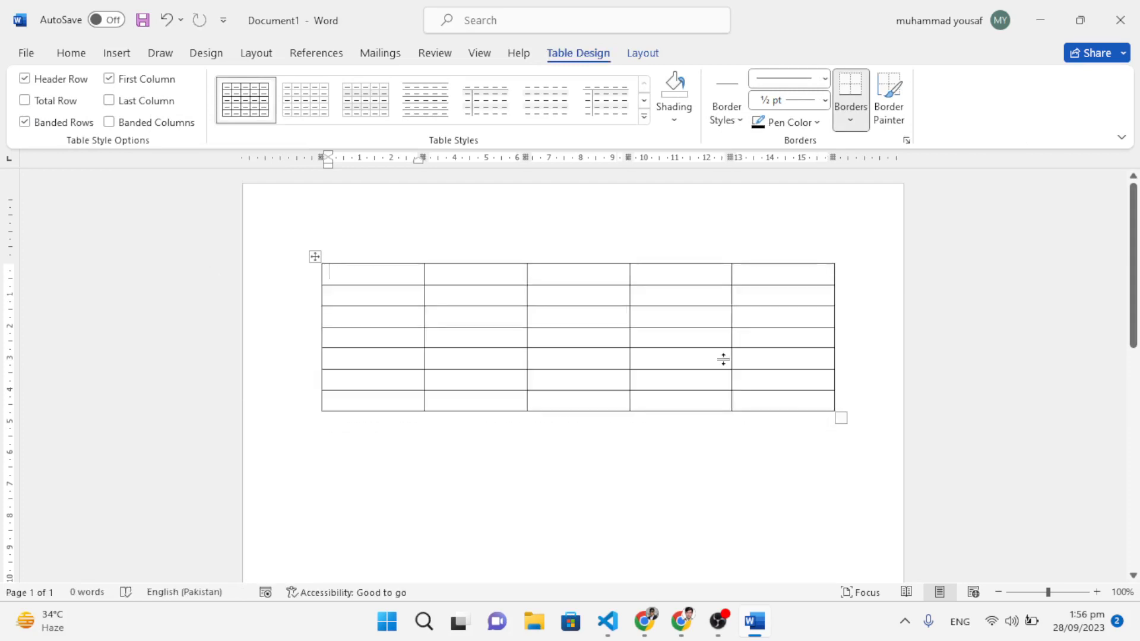
- Apply the grid table style with a solid black header row and gray banded rows to the table
left_click(644, 116)
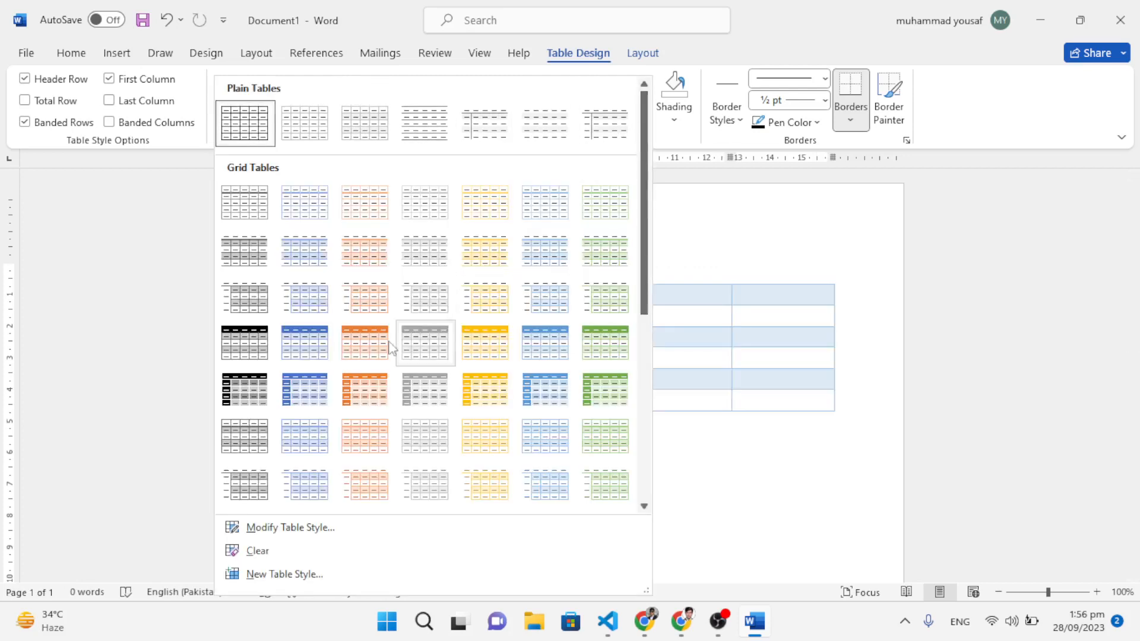
key("Escape")
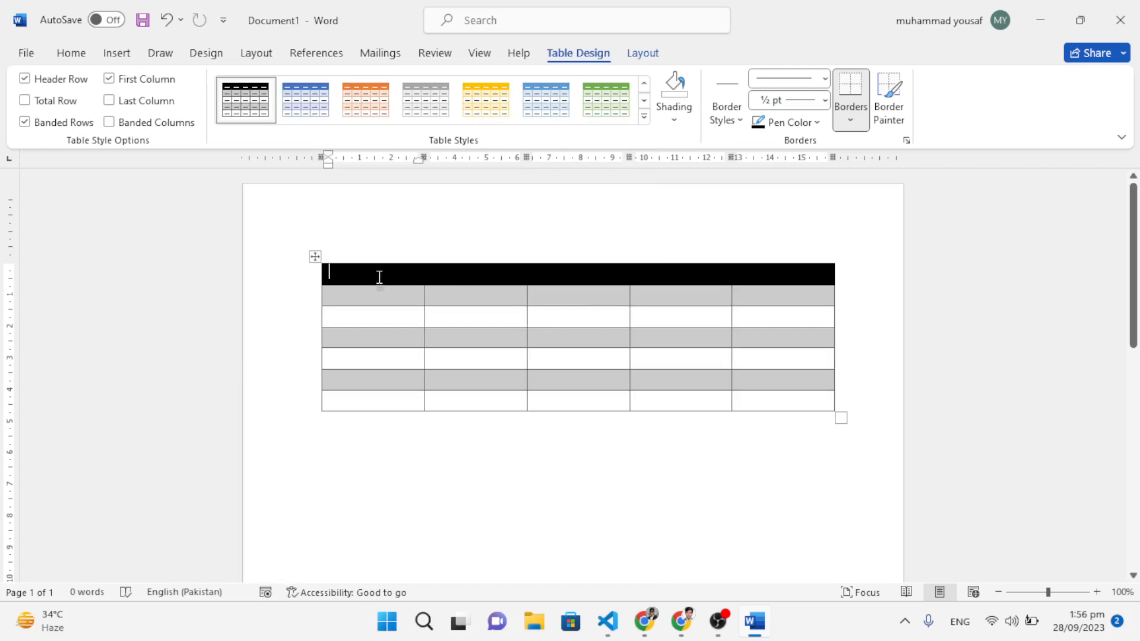
left_click(472, 272)
left_click(575, 271)
left_click(644, 273)
left_click(736, 275)
left_click(390, 303)
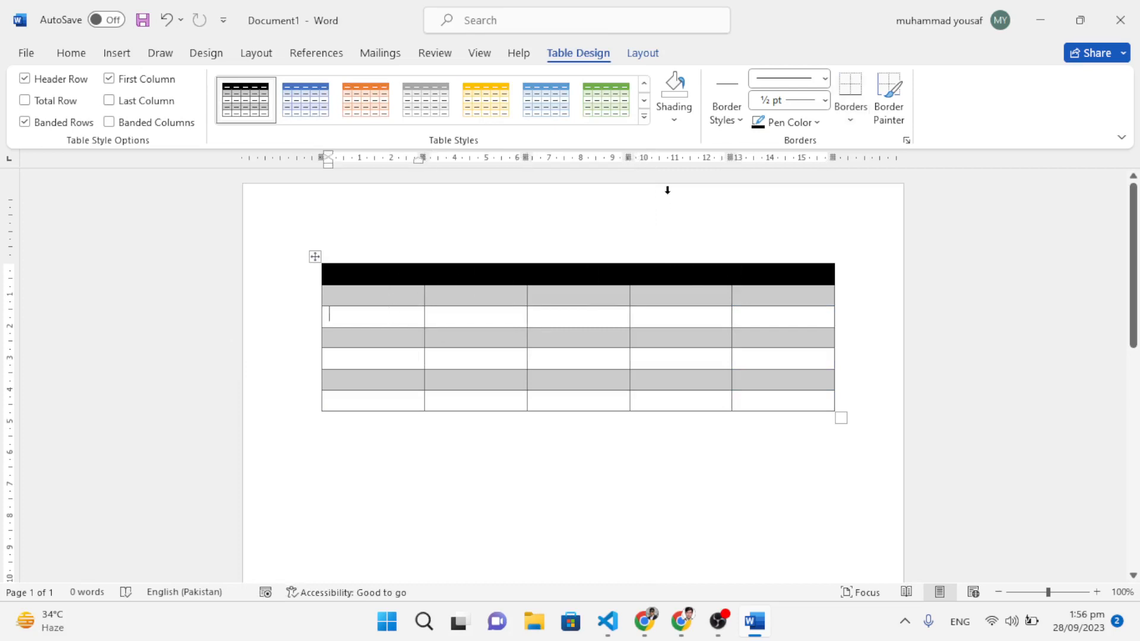
- Examine the layout and design options available for the table, including with the whole table selected
left_click(641, 56)
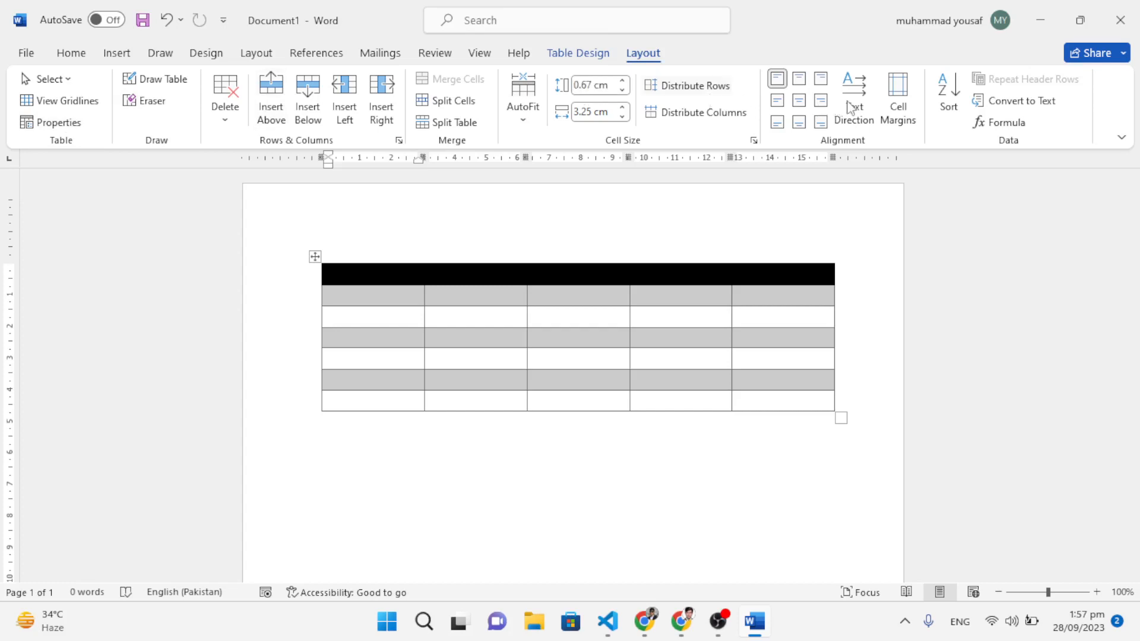
left_click(596, 54)
left_click(642, 56)
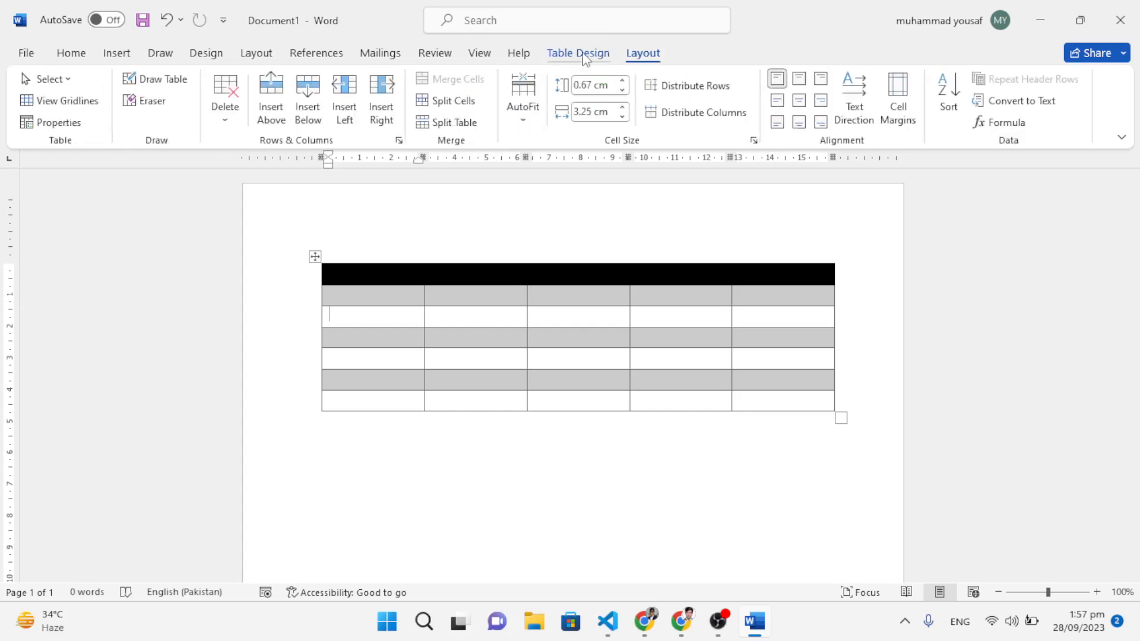
left_click(579, 53)
left_click(642, 54)
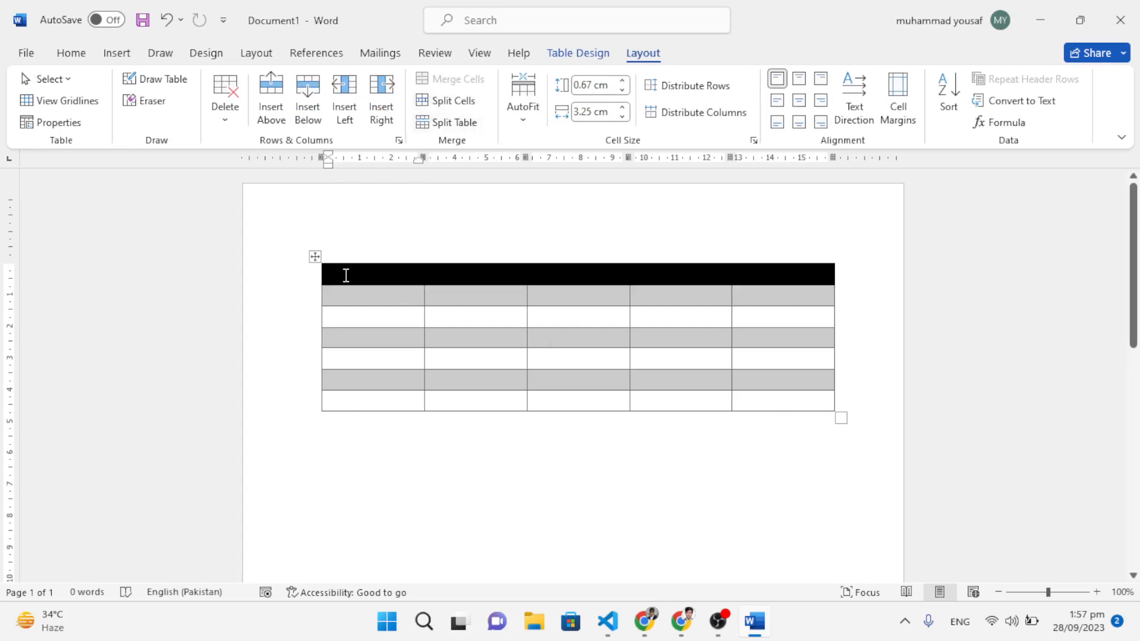
left_click(315, 256)
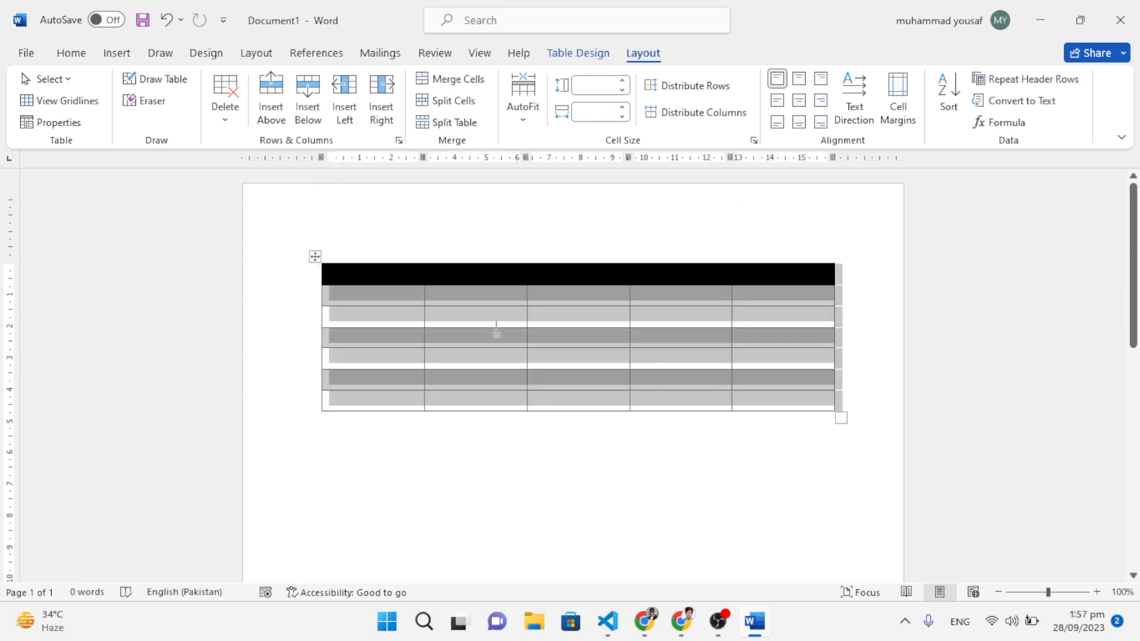
left_click(71, 53)
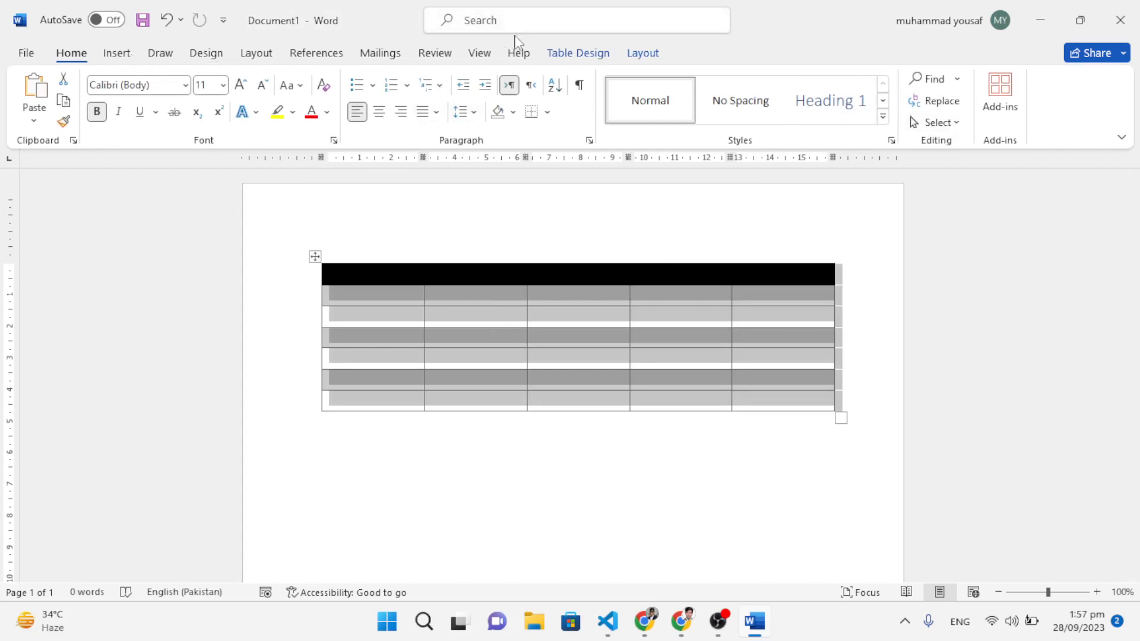
left_click(597, 57)
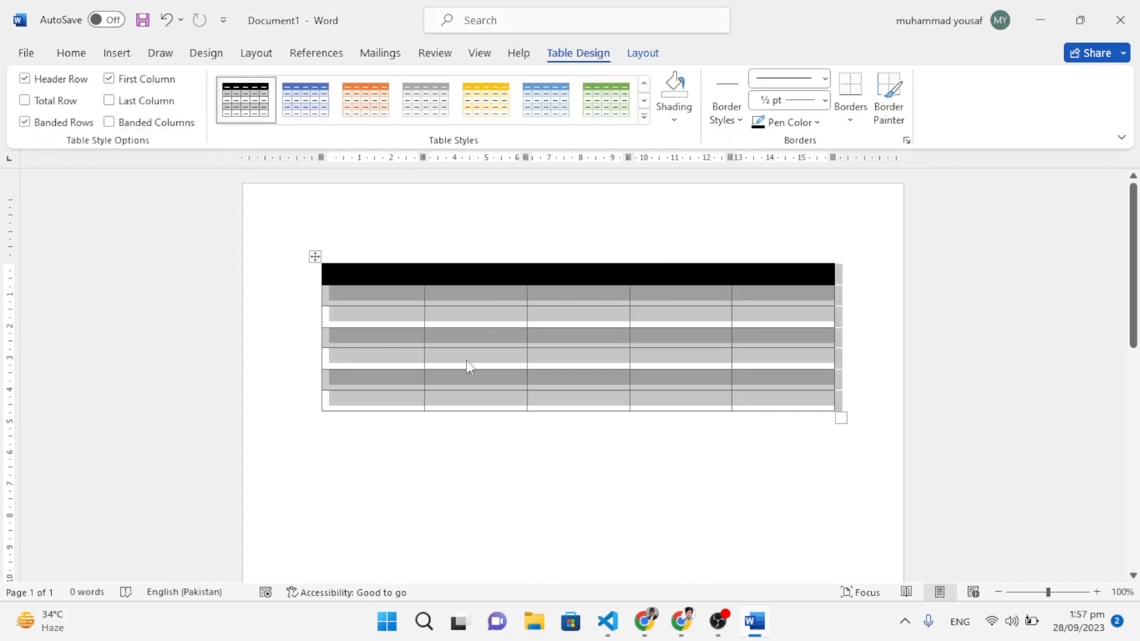
- Select the whole styled table and delete it from the document
left_click(313, 257)
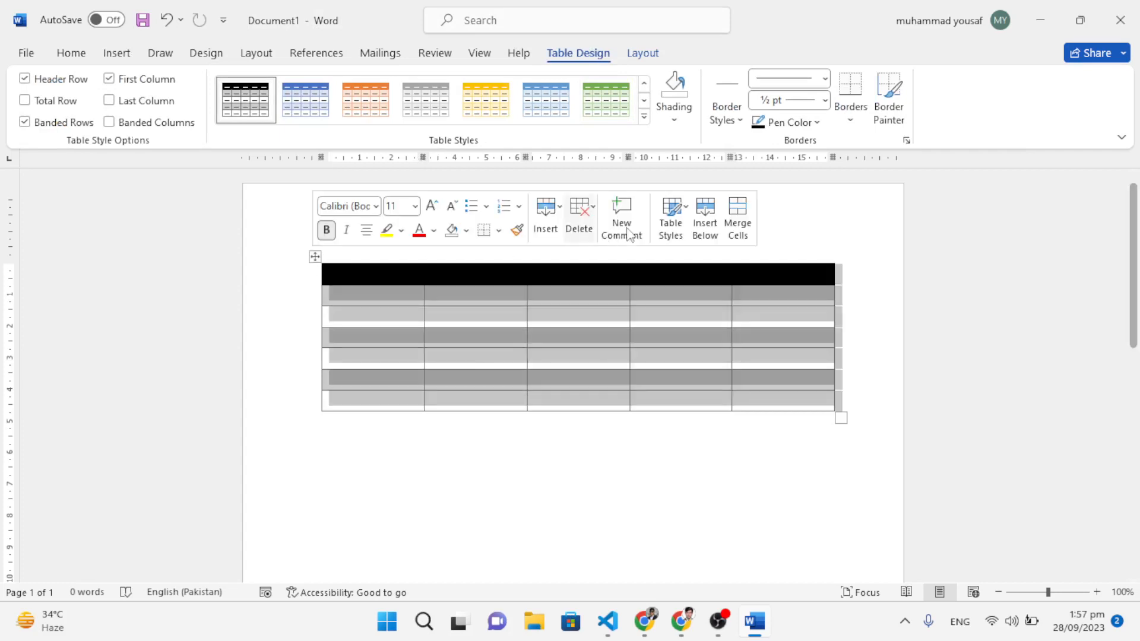
left_click(578, 221)
left_click(625, 325)
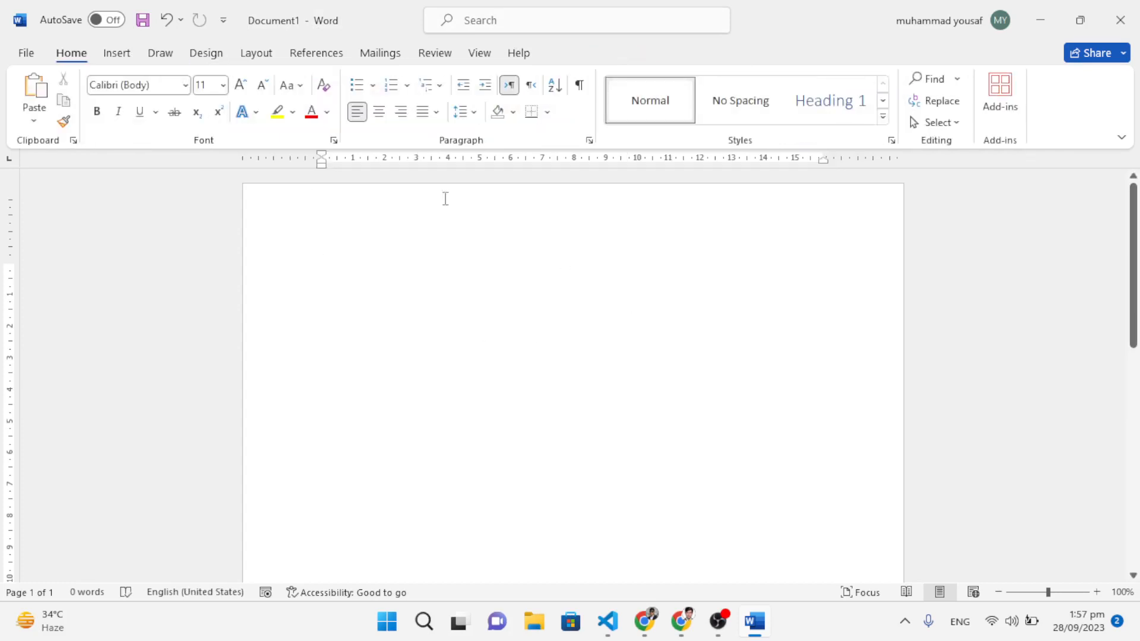
- Insert a table with 5 columns and 8 rows and enlarge it to rows about 0.63 cm high and columns about 3.24 cm wide
left_click(125, 60)
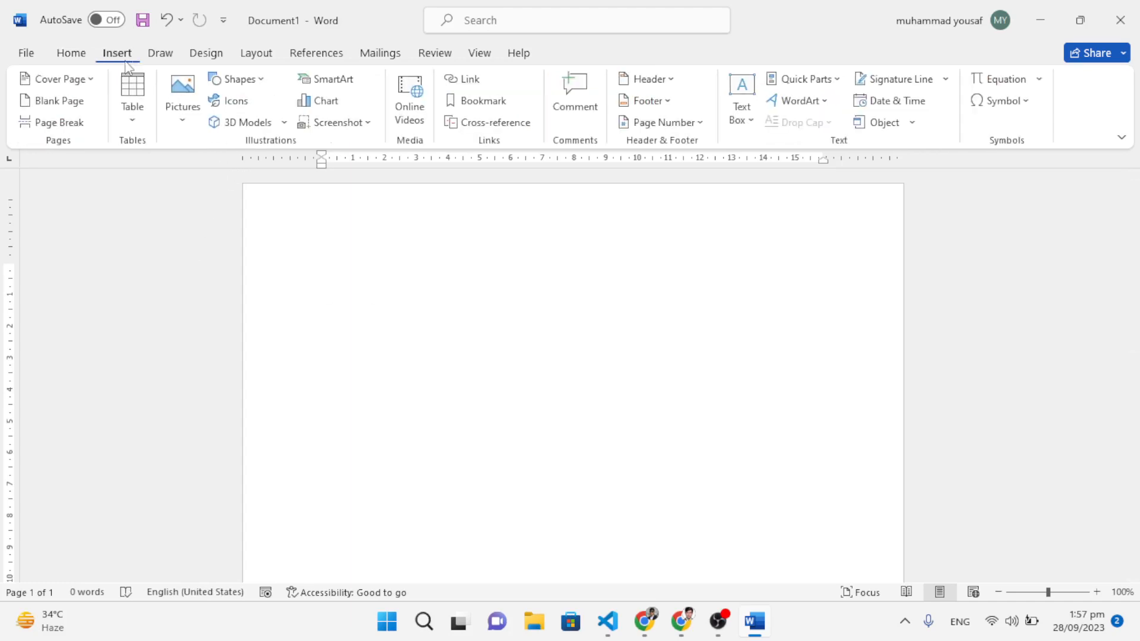
left_click(130, 118)
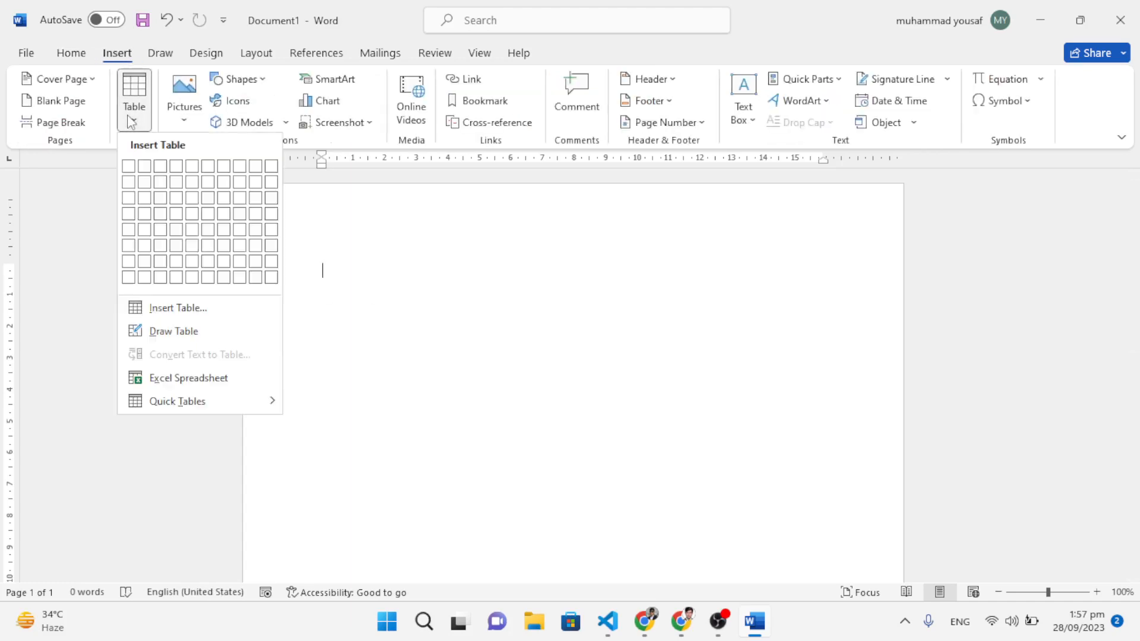
left_click(176, 308)
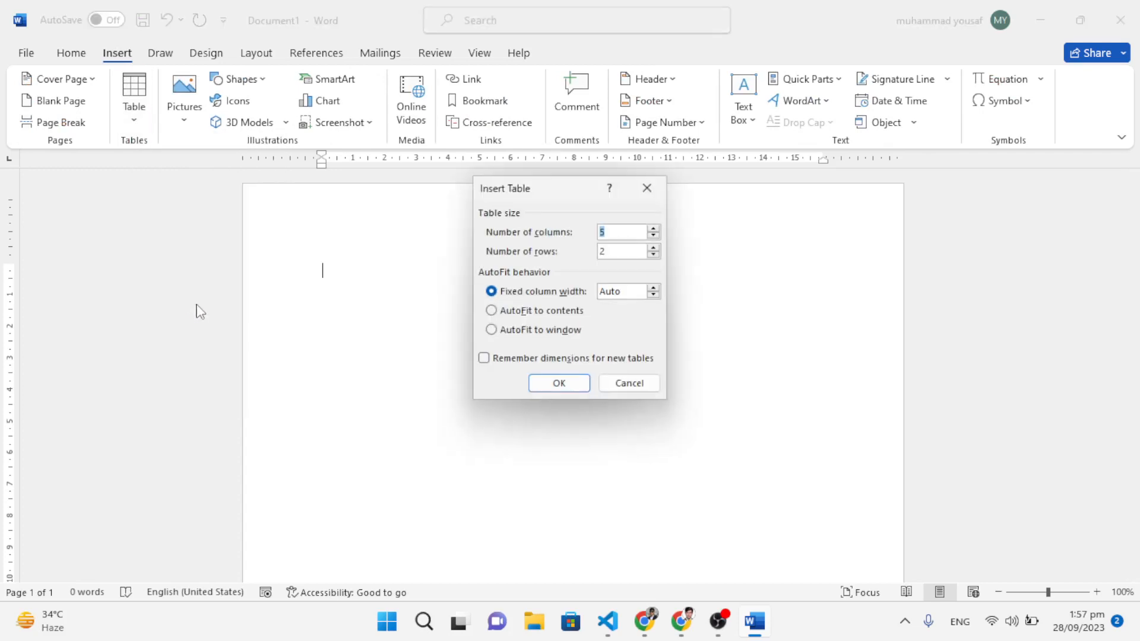
double_click(613, 253)
type("8")
left_click(559, 381)
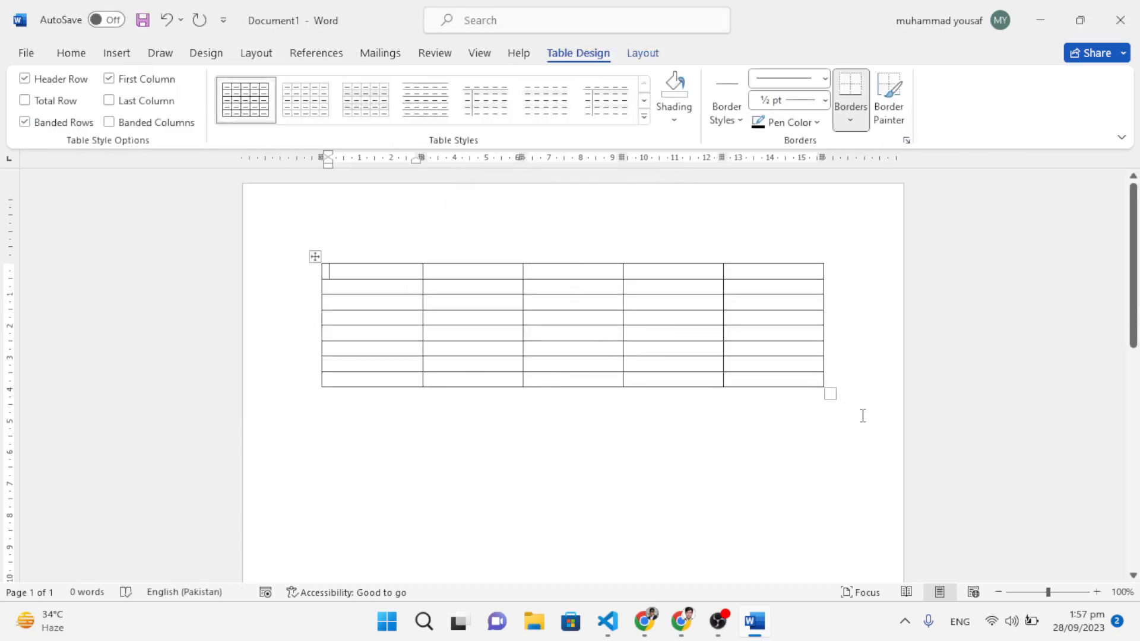
left_click_drag(833, 396, 842, 432)
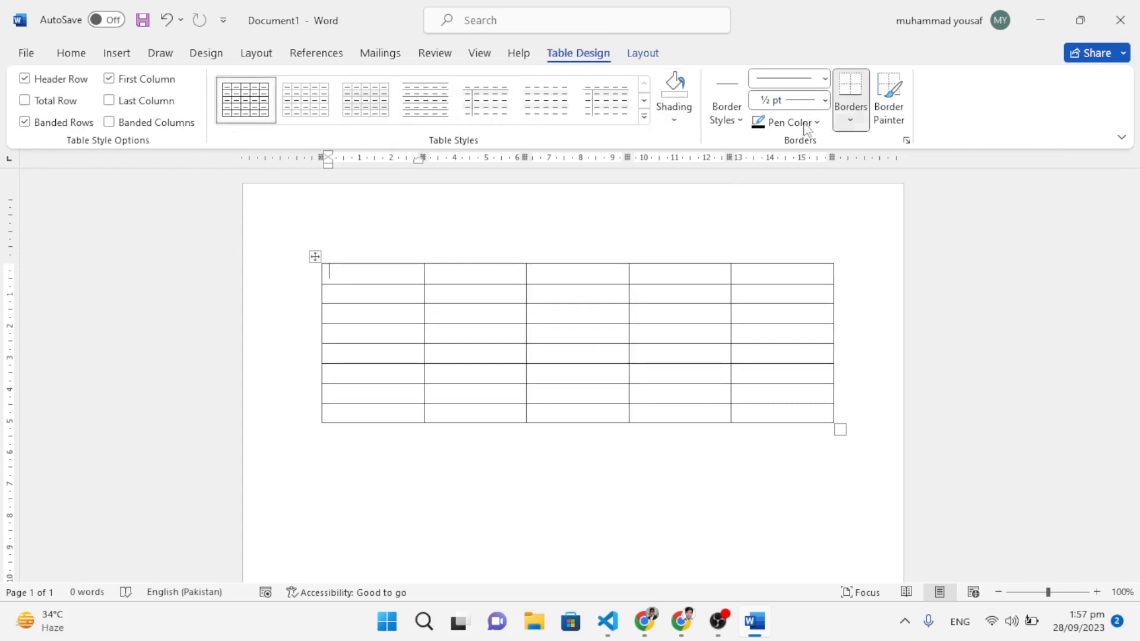
- Delete the entire 8-row table from the document
left_click(640, 54)
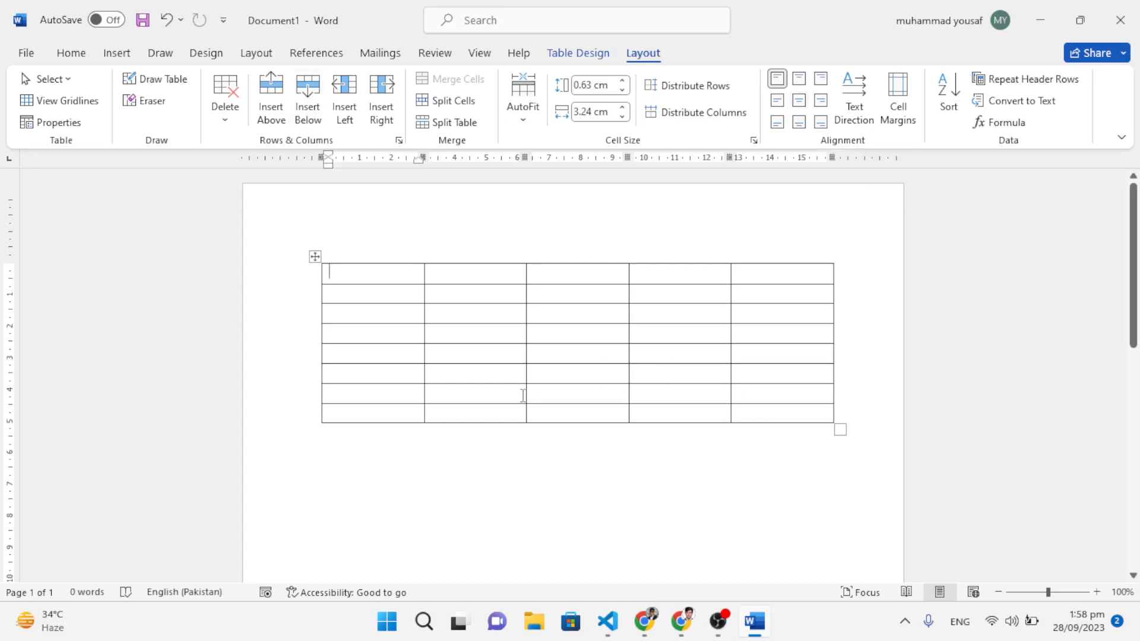
left_click(314, 258)
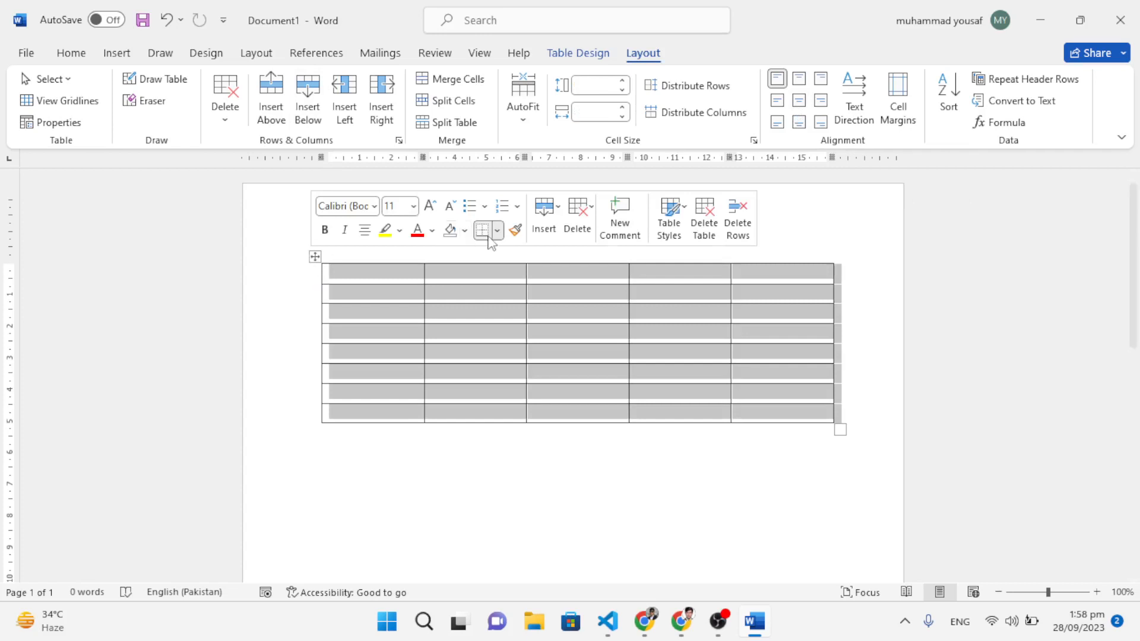
left_click(587, 228)
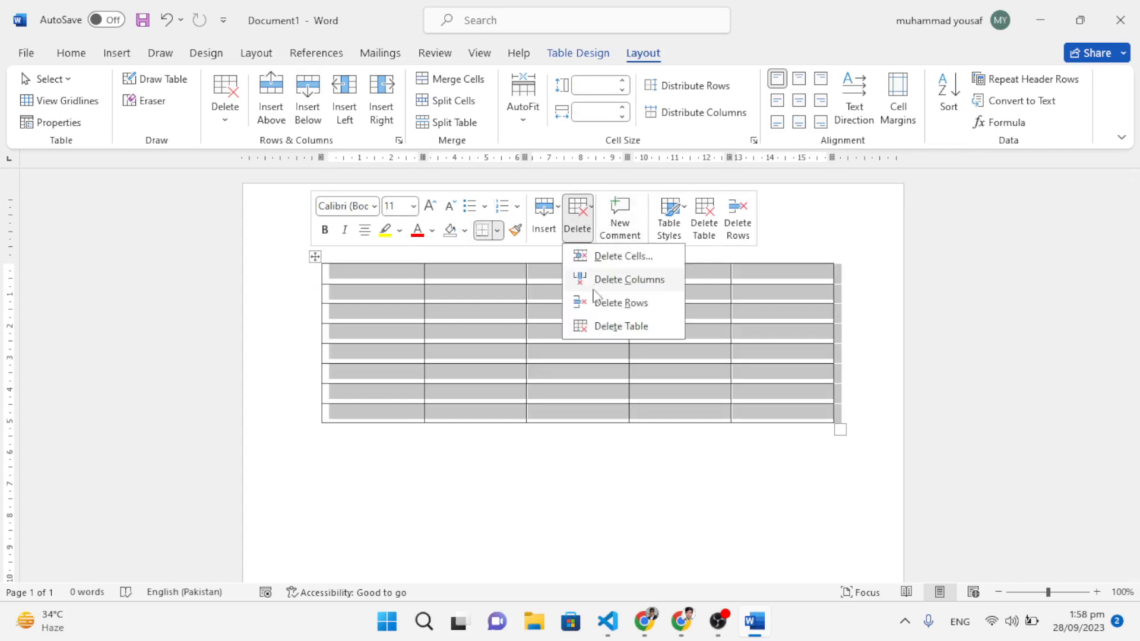
left_click(599, 326)
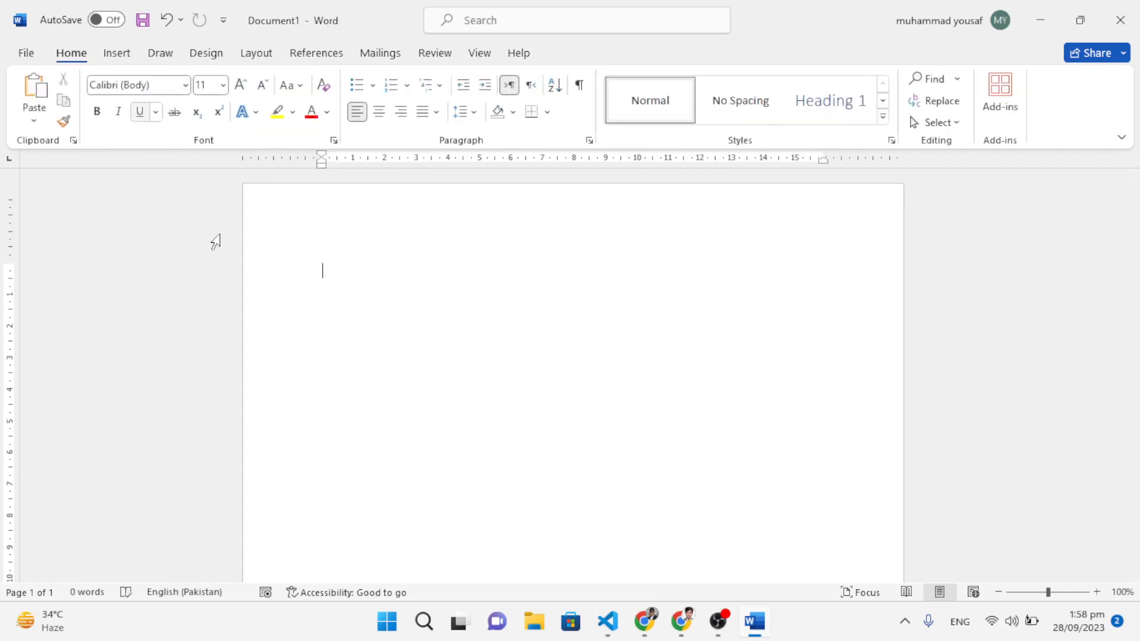
- Draw a single-cell table about 15.66 cm wide and 1.19 cm high across the page, and insert two columns to its left
left_click(118, 55)
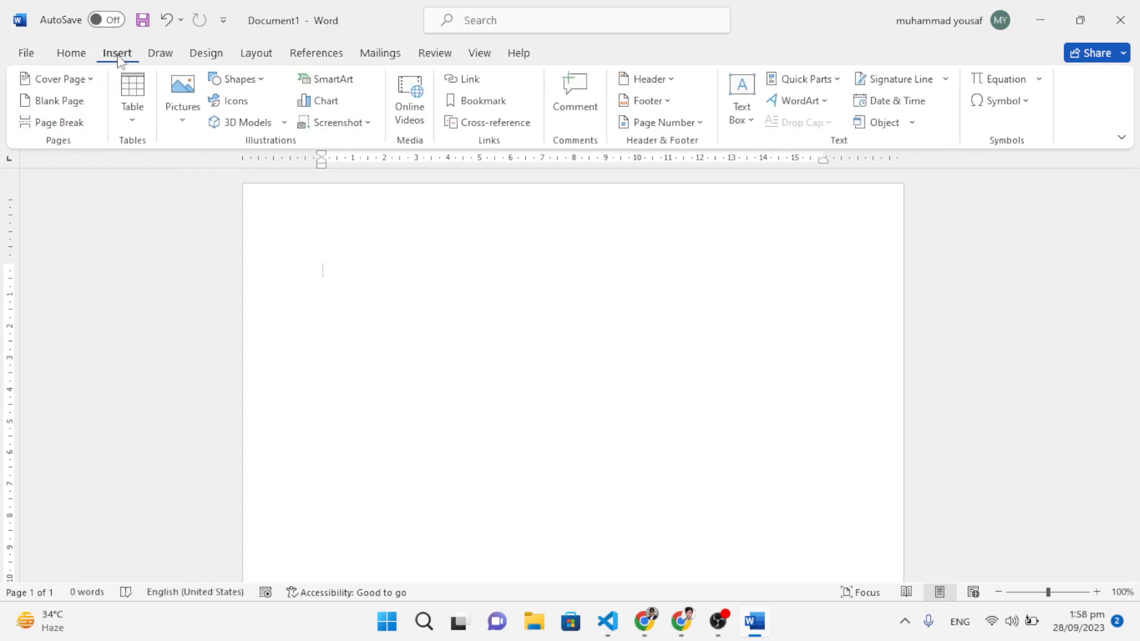
left_click(135, 123)
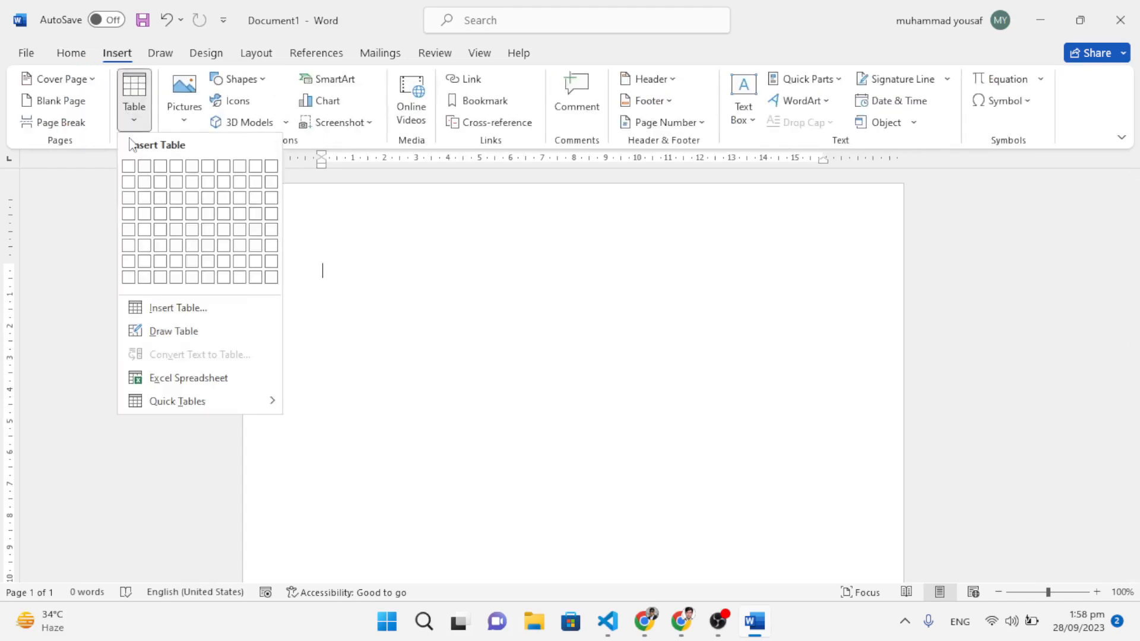
left_click(168, 335)
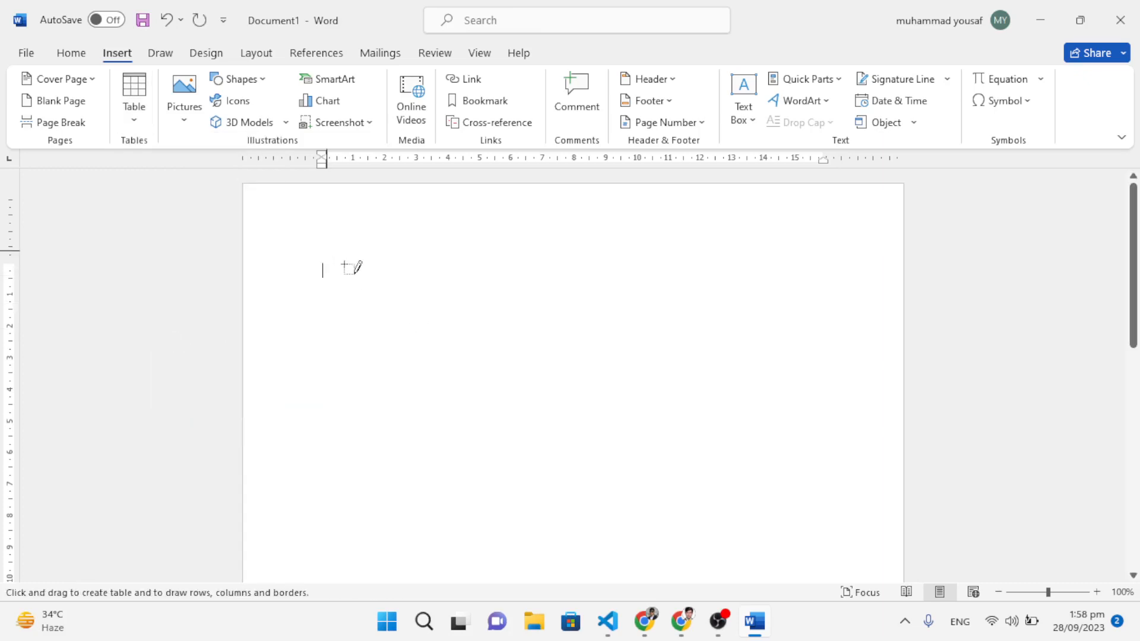
left_click_drag(336, 262, 822, 289)
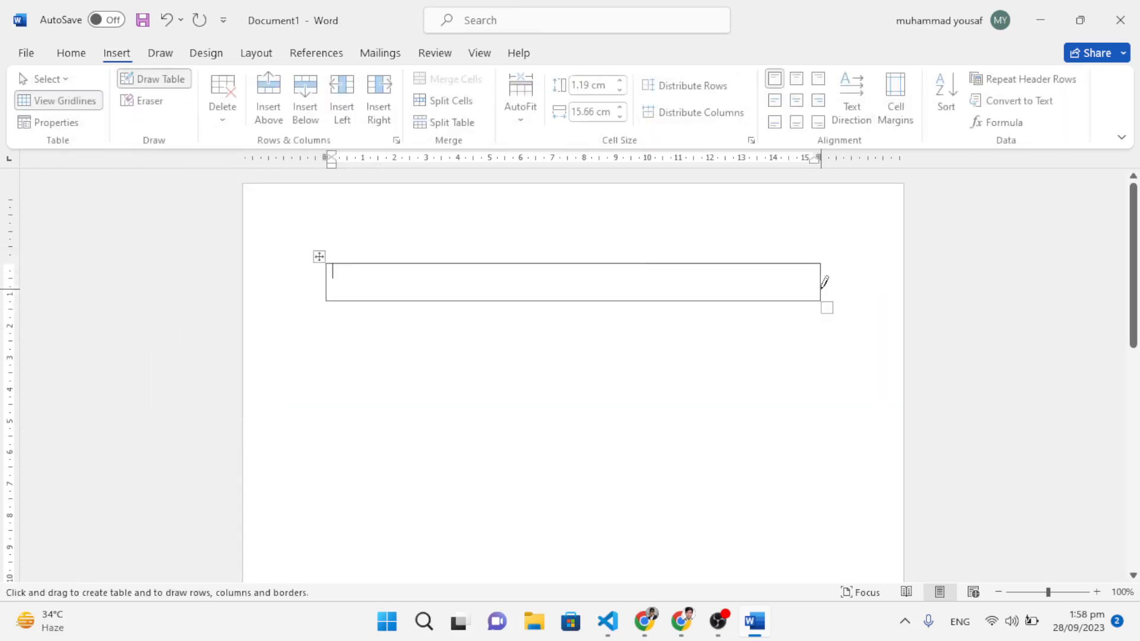
left_click(353, 119)
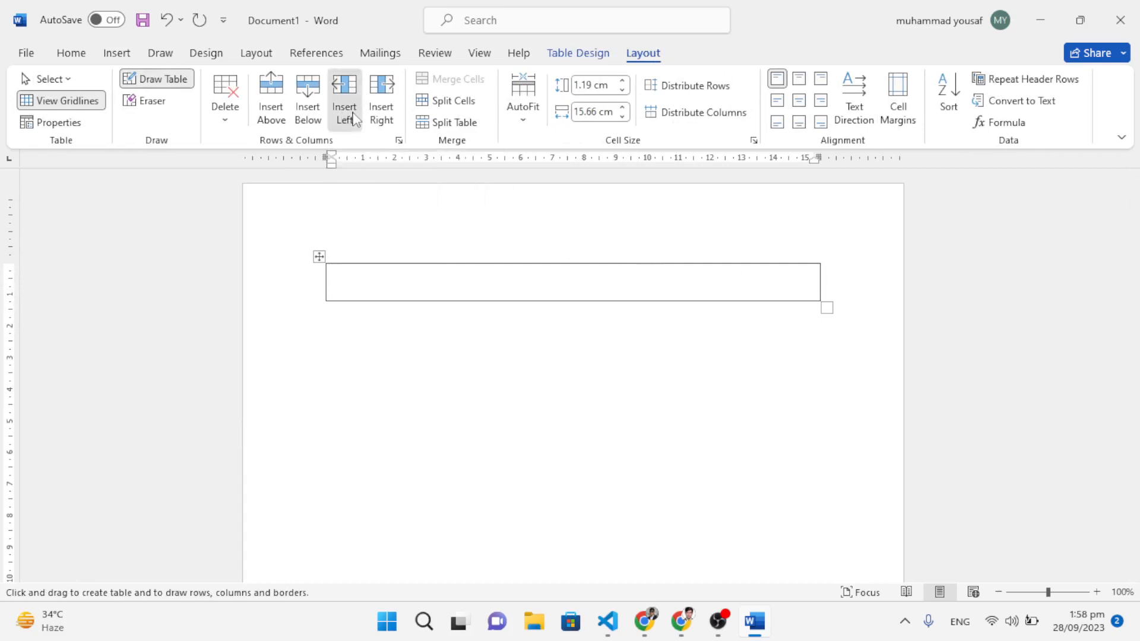
left_click(353, 118)
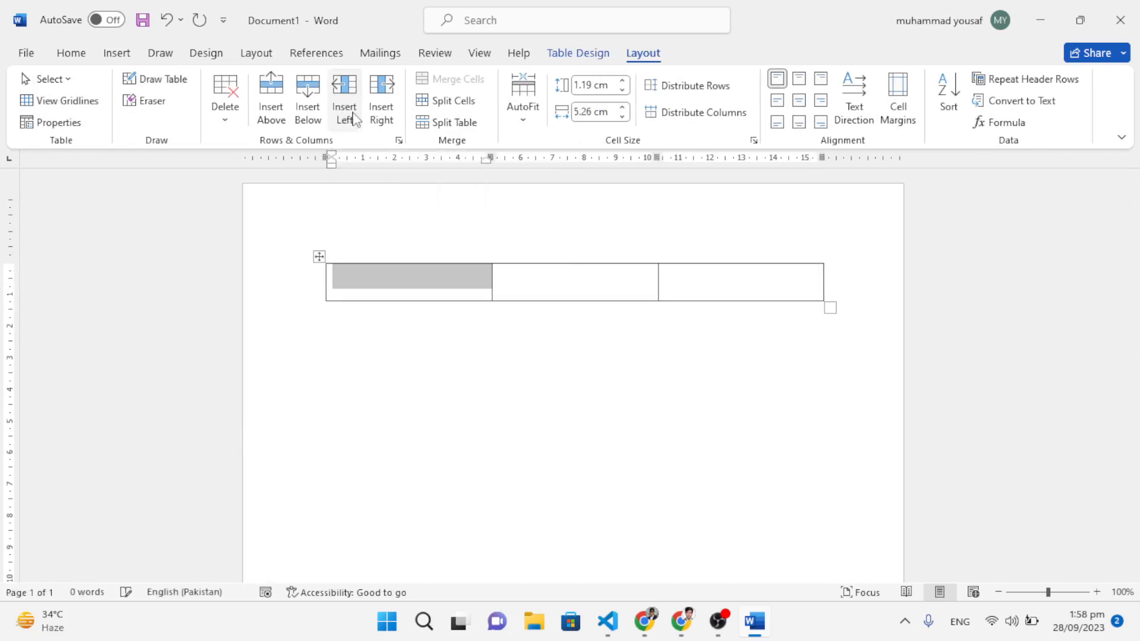
- Insert a row below the drawn table's only row and delete that new row
left_click(317, 121)
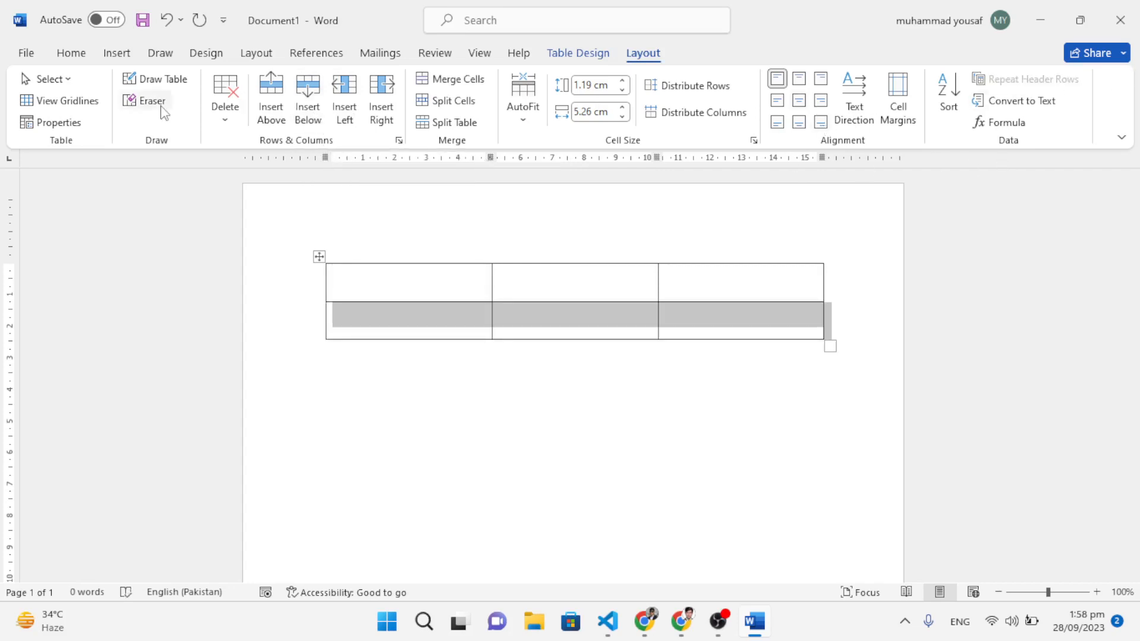
left_click(228, 122)
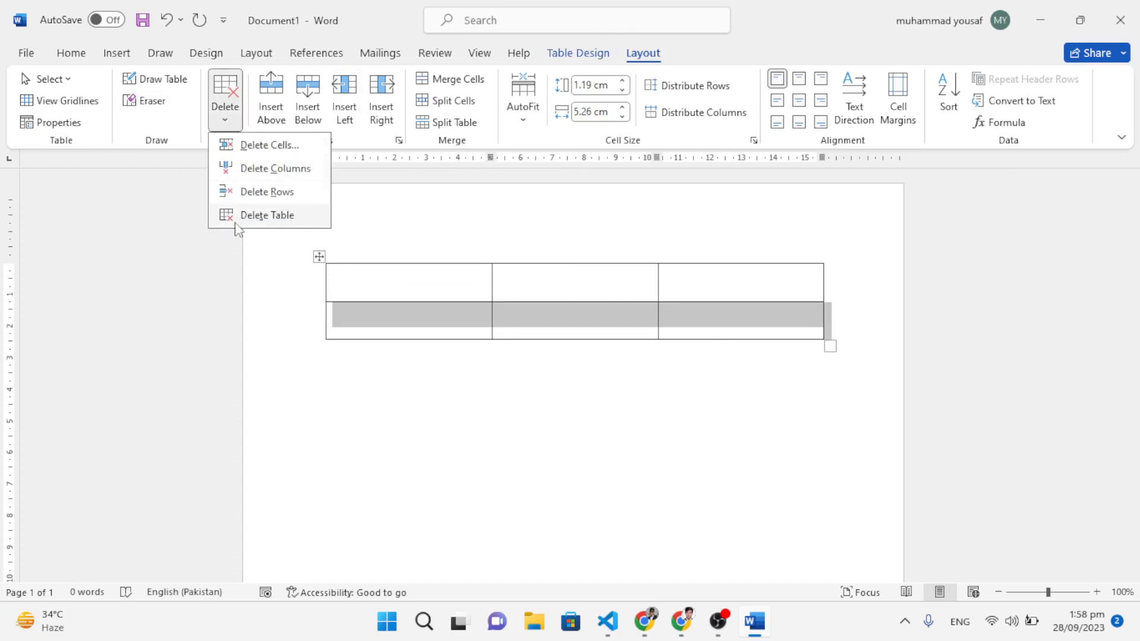
left_click(252, 192)
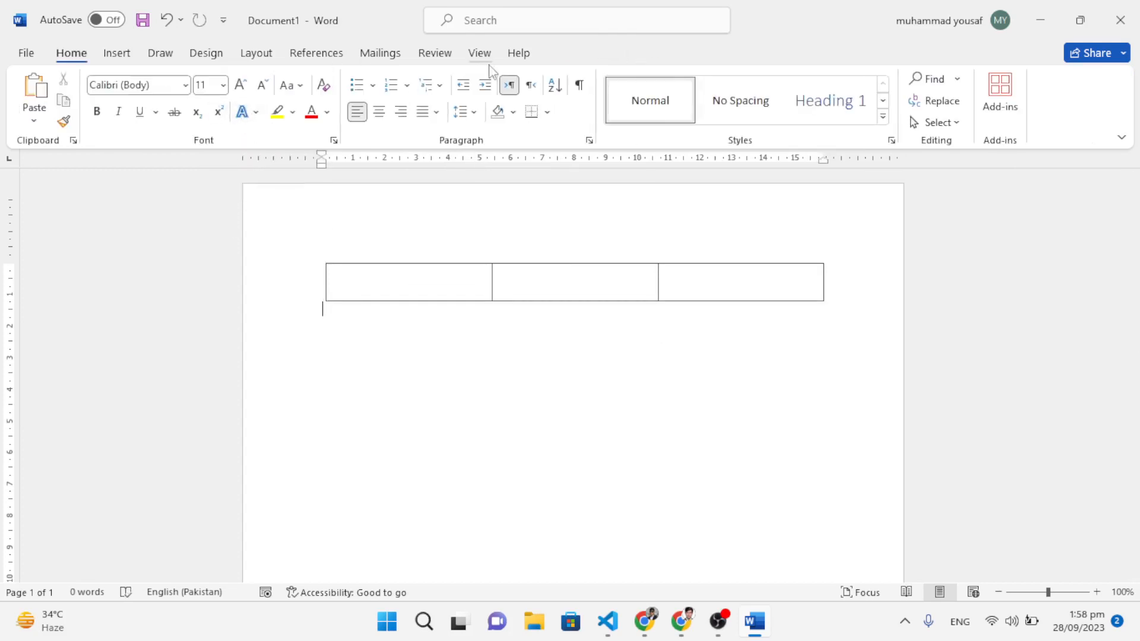
- Delete the drawn three-column table from the document
left_click(527, 257)
right_click(532, 283)
left_click(531, 272)
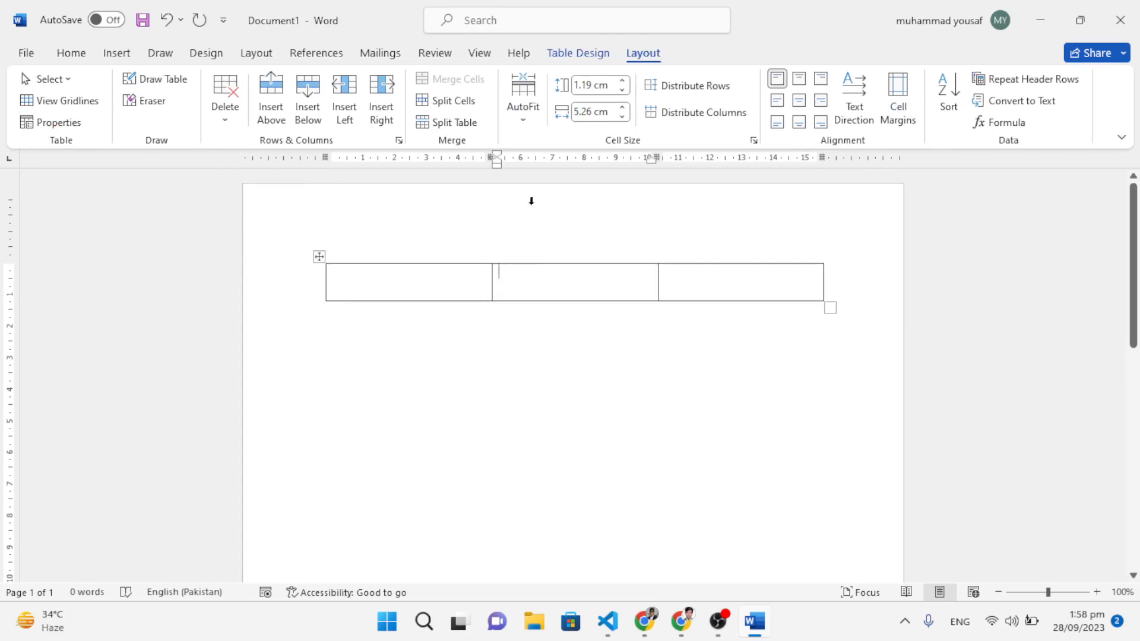
left_click(225, 110)
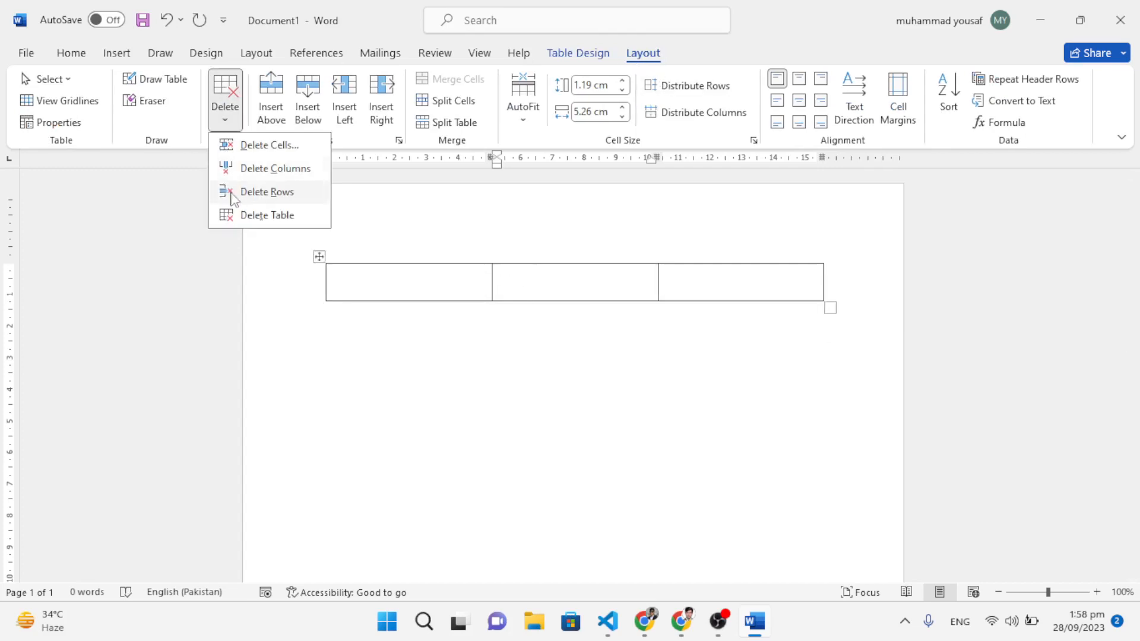
left_click(252, 214)
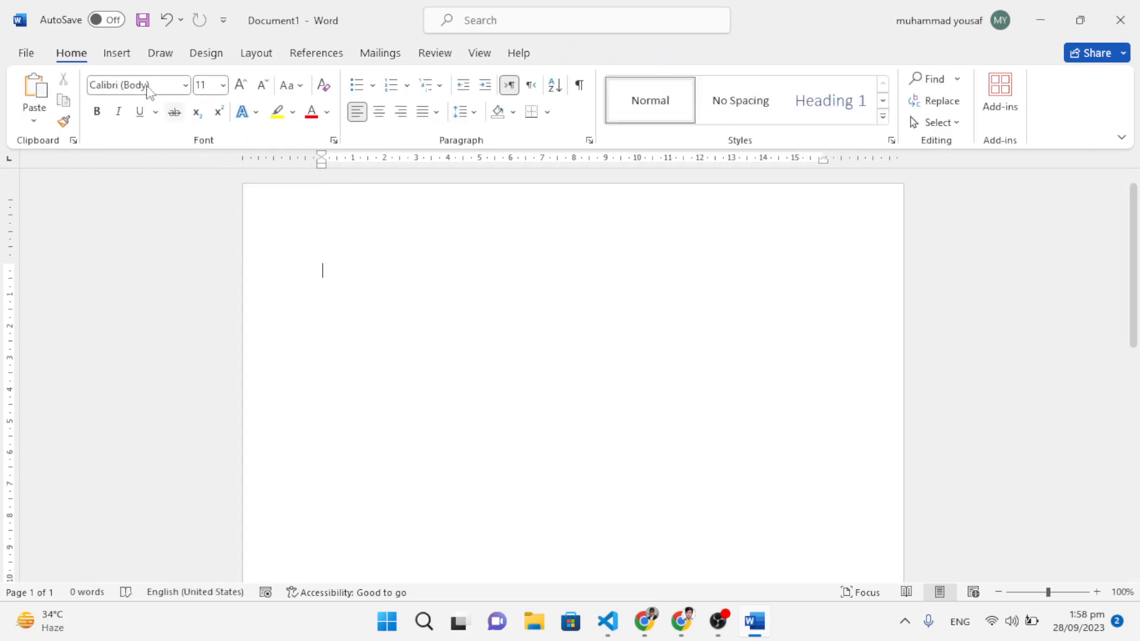
- Insert an Excel spreadsheet into the document, enter the headings ID, Name and Phone in A1 to C1, and return to the document
left_click(119, 54)
left_click(131, 114)
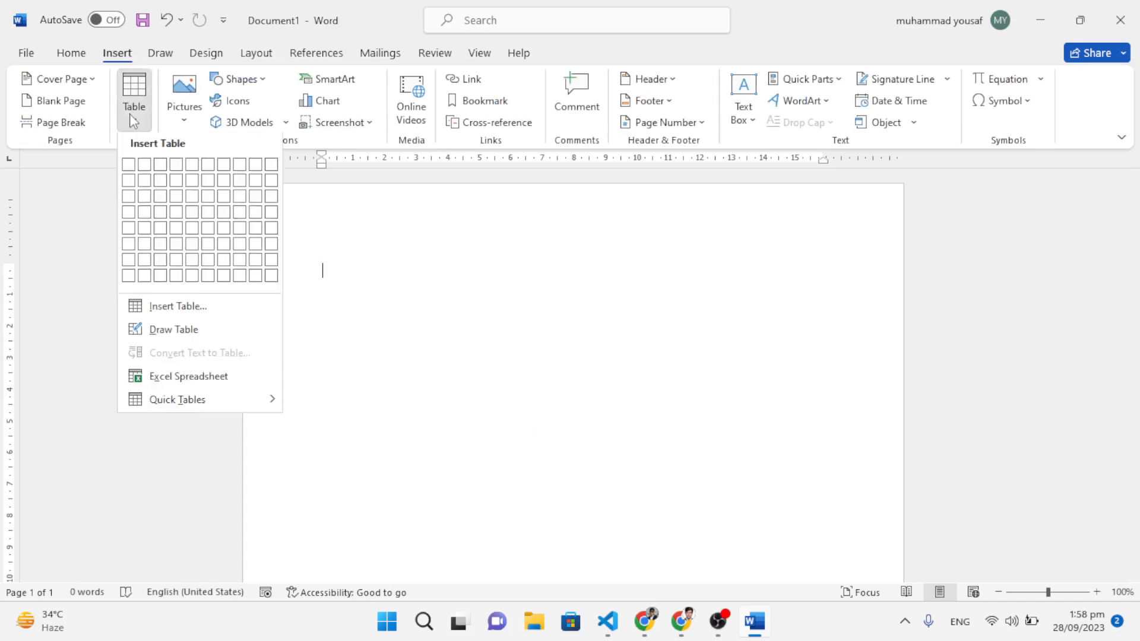
left_click(189, 380)
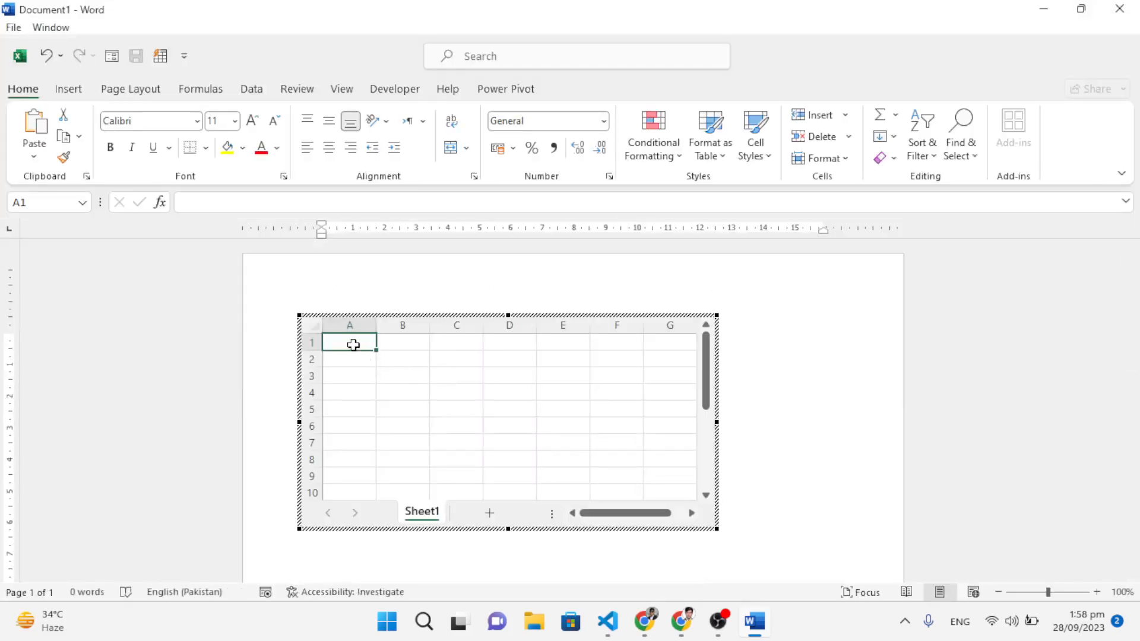
type("ID")
key("Tab")
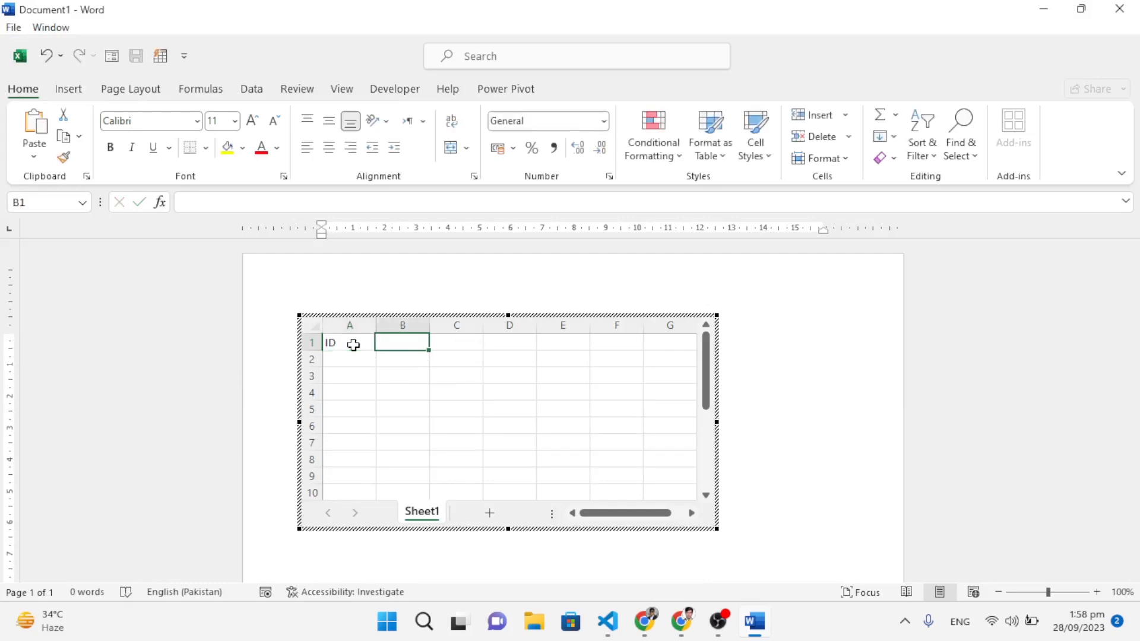
type("Name")
key("Tab")
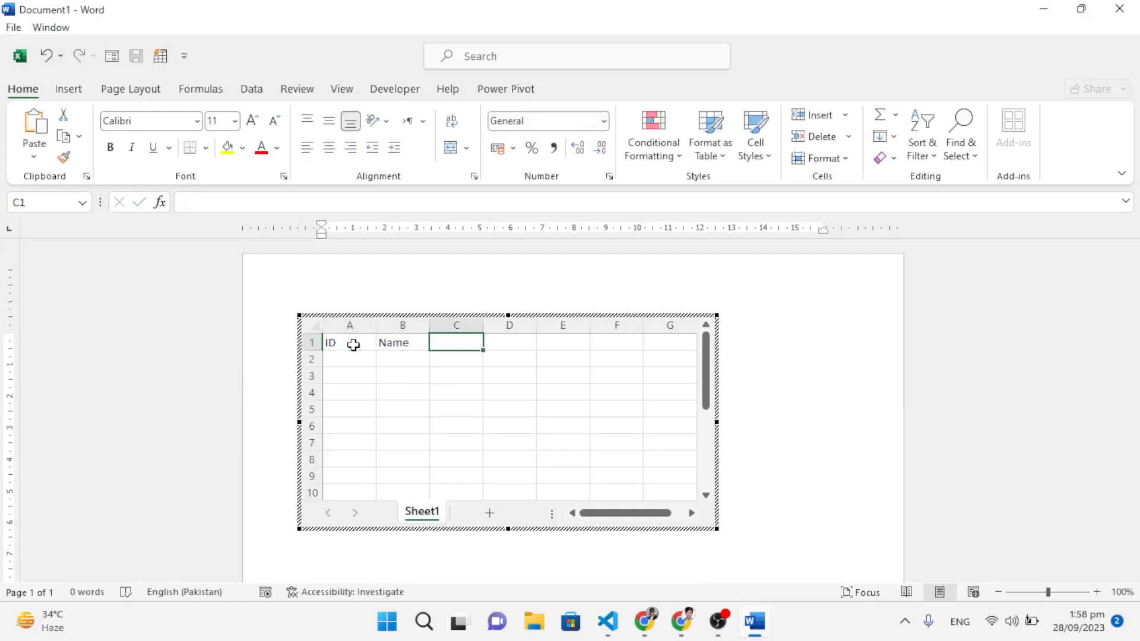
type("Phone")
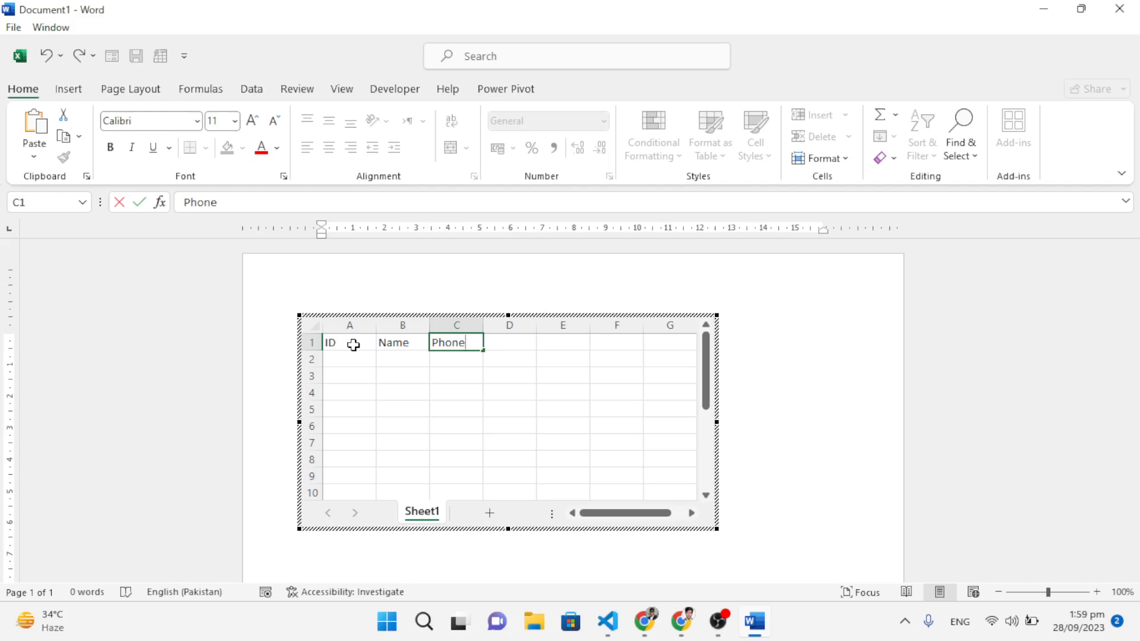
key("Return")
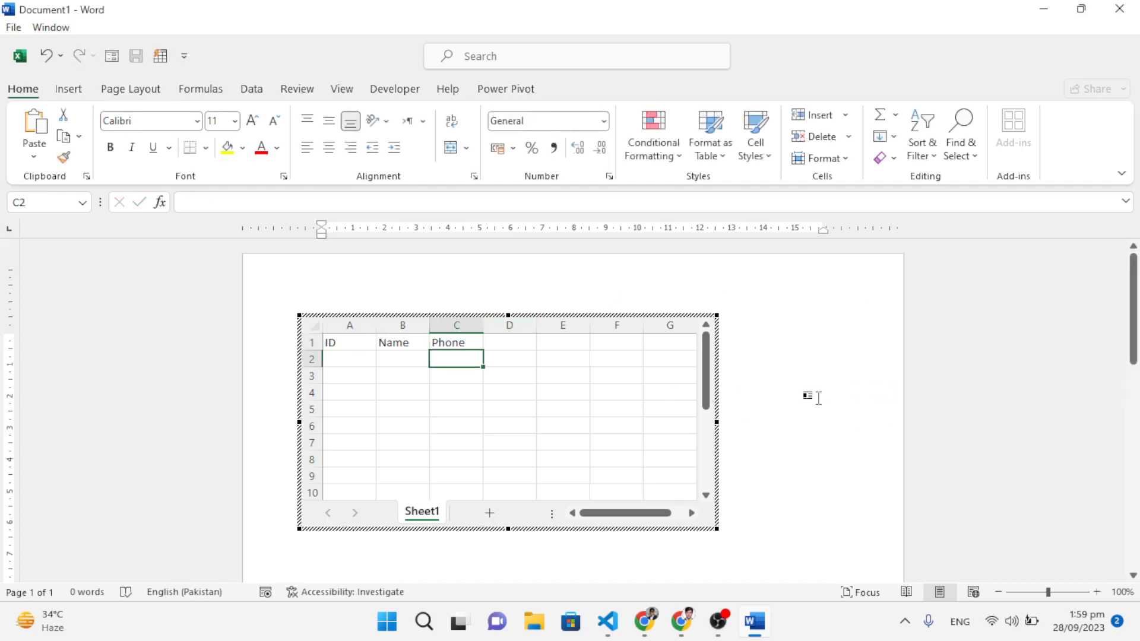
left_click(817, 395)
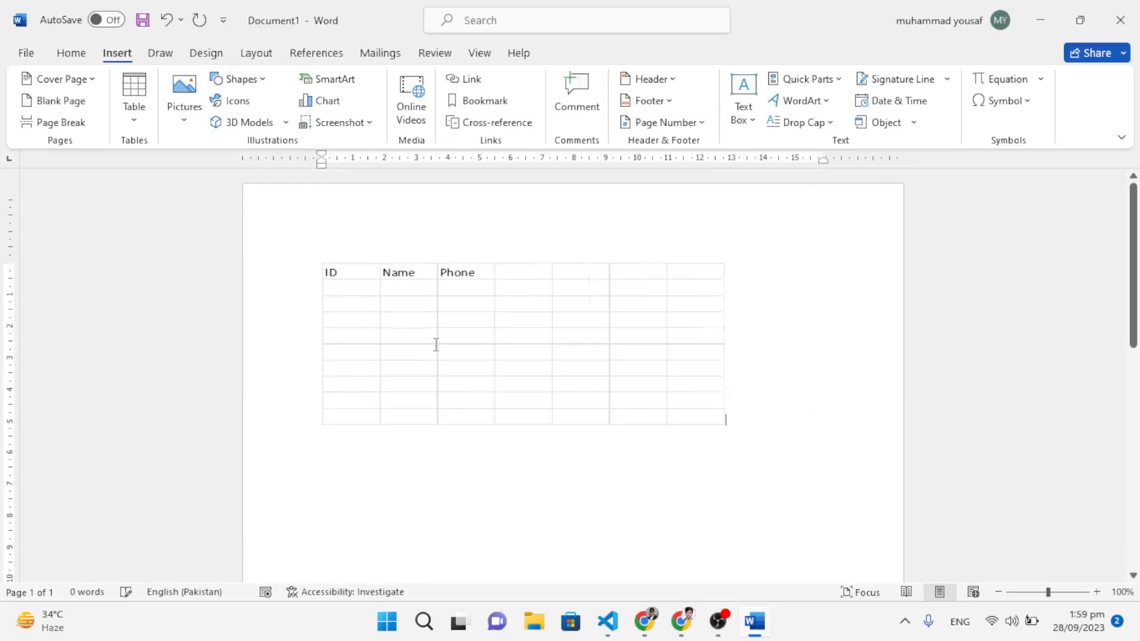
- Reopen the embedded spreadsheet for editing, return to the document, and delete the spreadsheet object
left_click(551, 363)
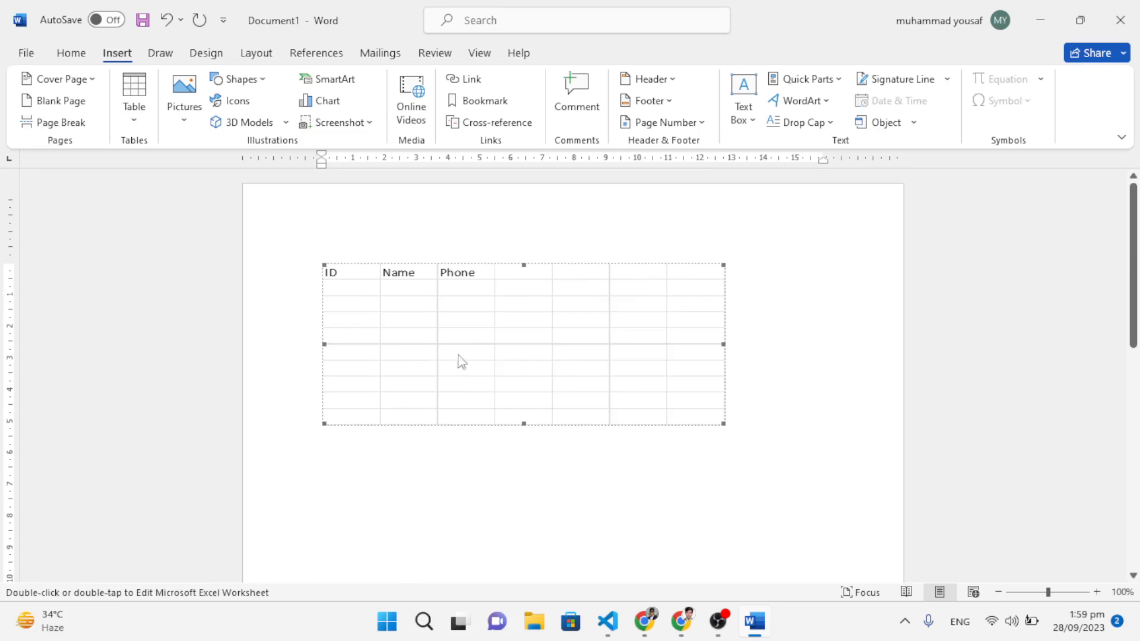
double_click(572, 365)
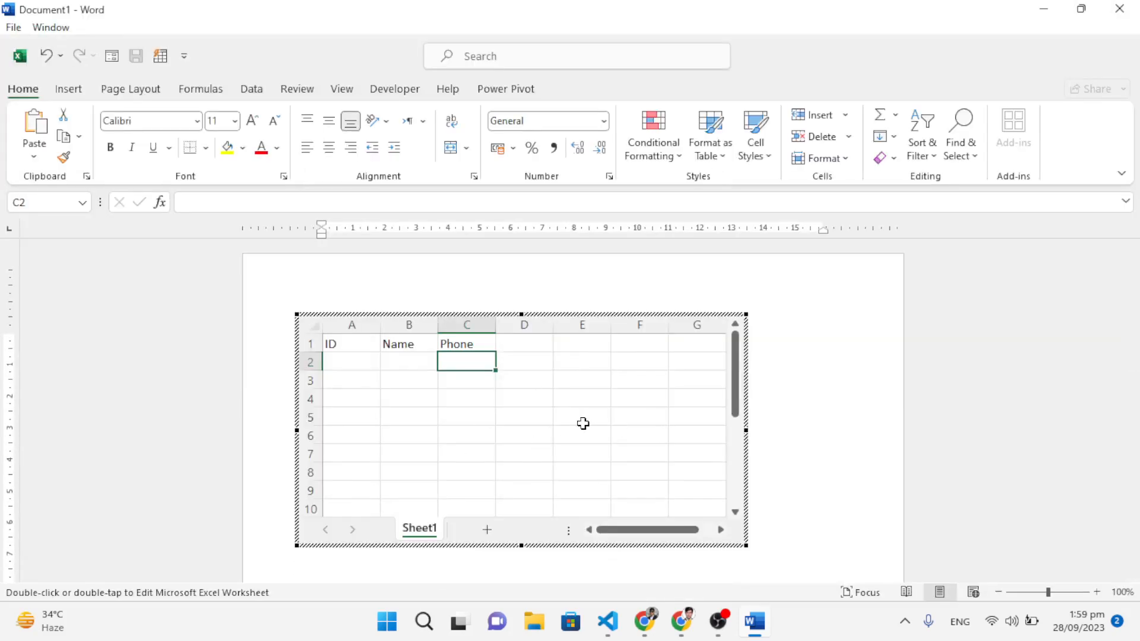
left_click(819, 416)
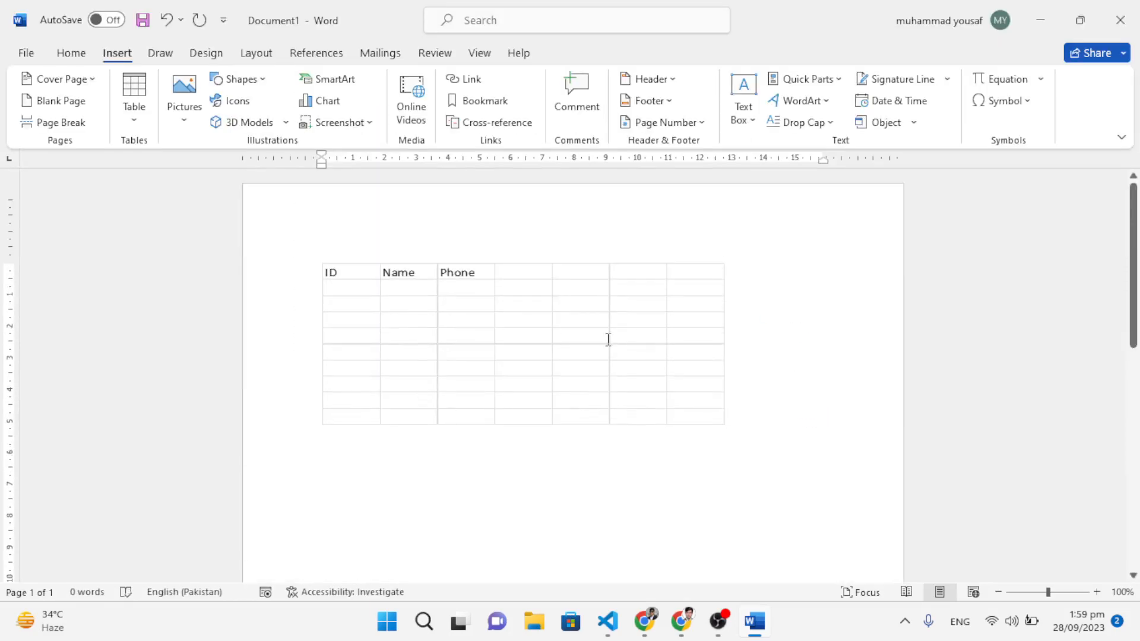
left_click(587, 327)
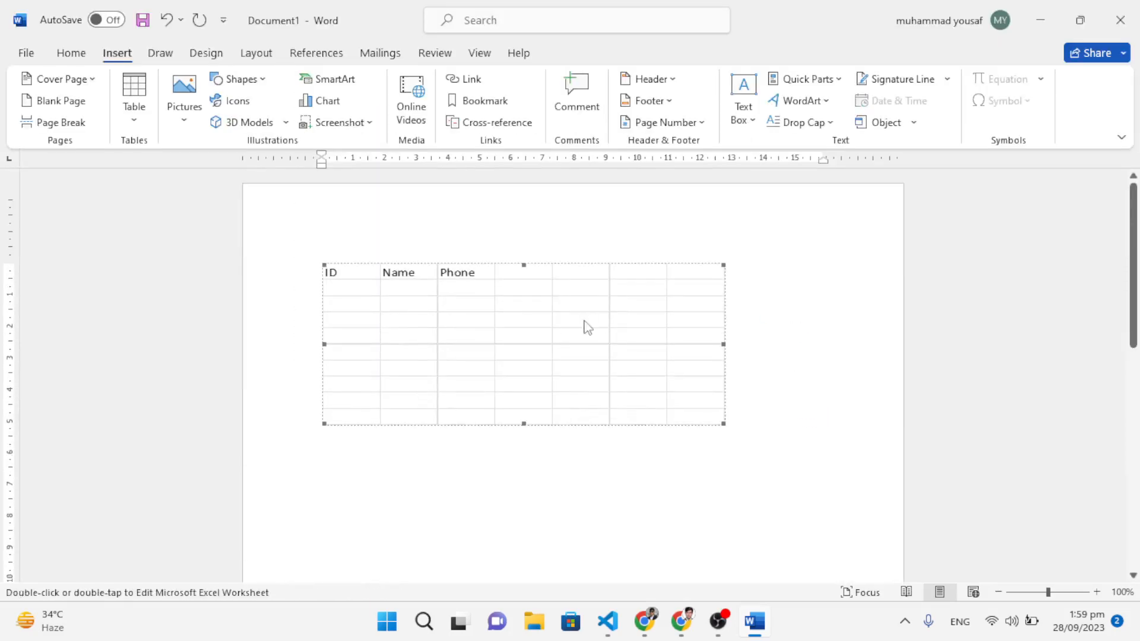
key("Delete")
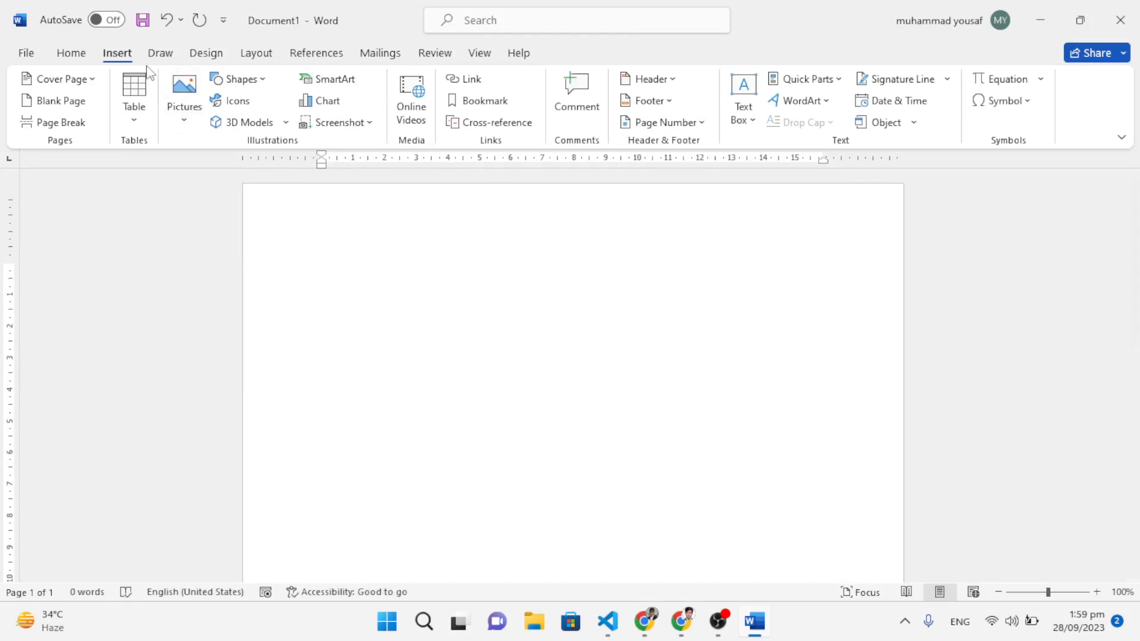
- Insert the built-in With Subheads 1 quick table into the empty document
left_click(135, 121)
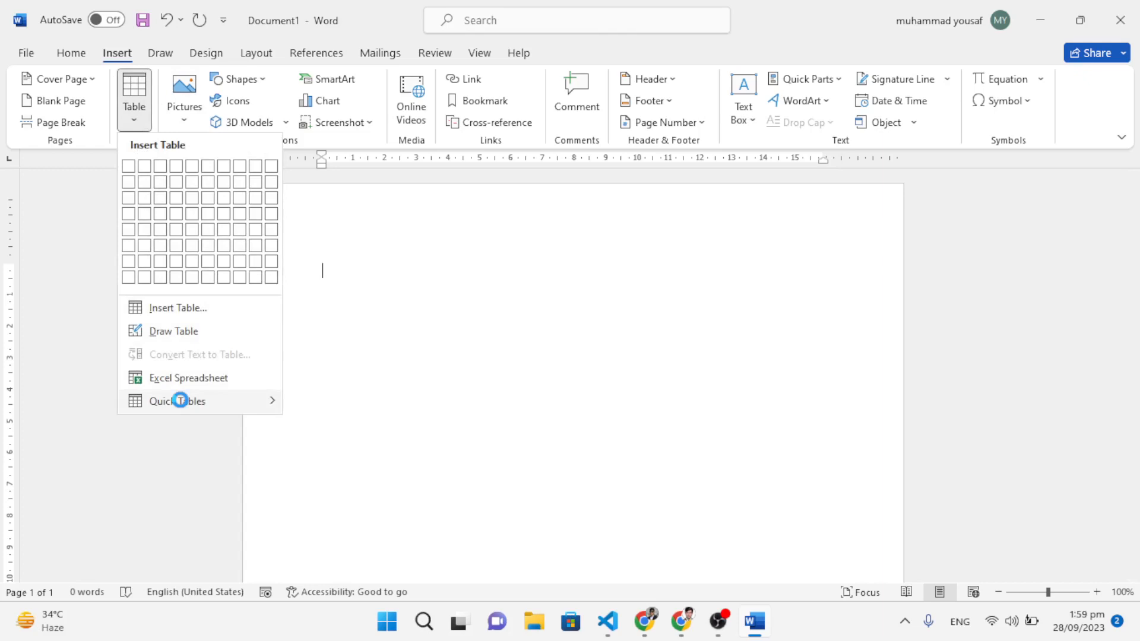
mouse_move(243, 412)
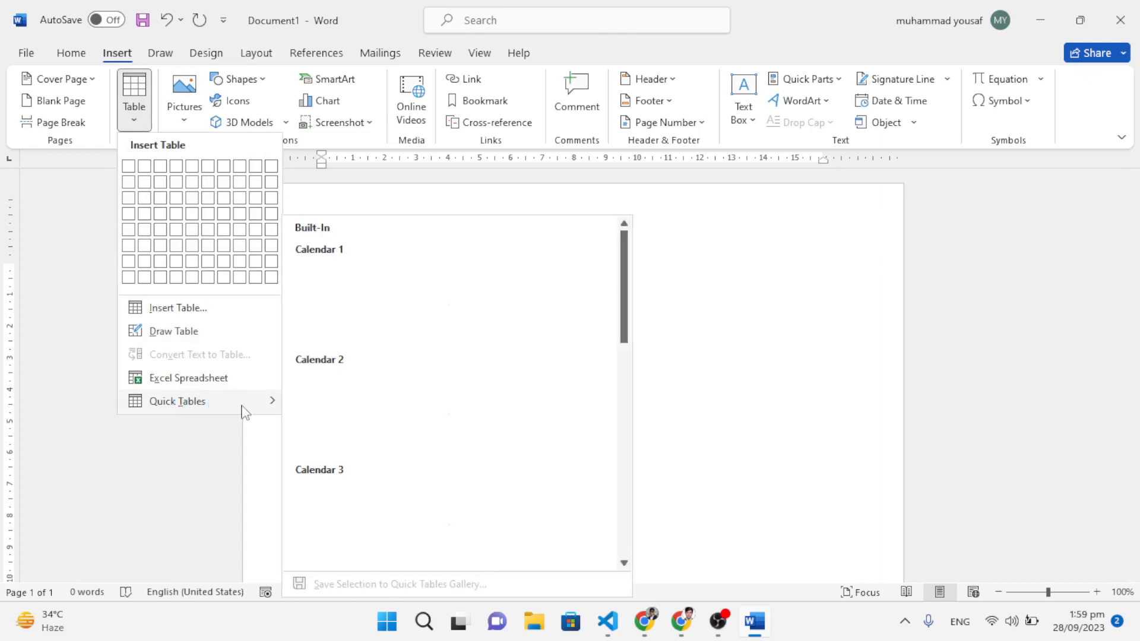
scroll(369, 431, "down", 3)
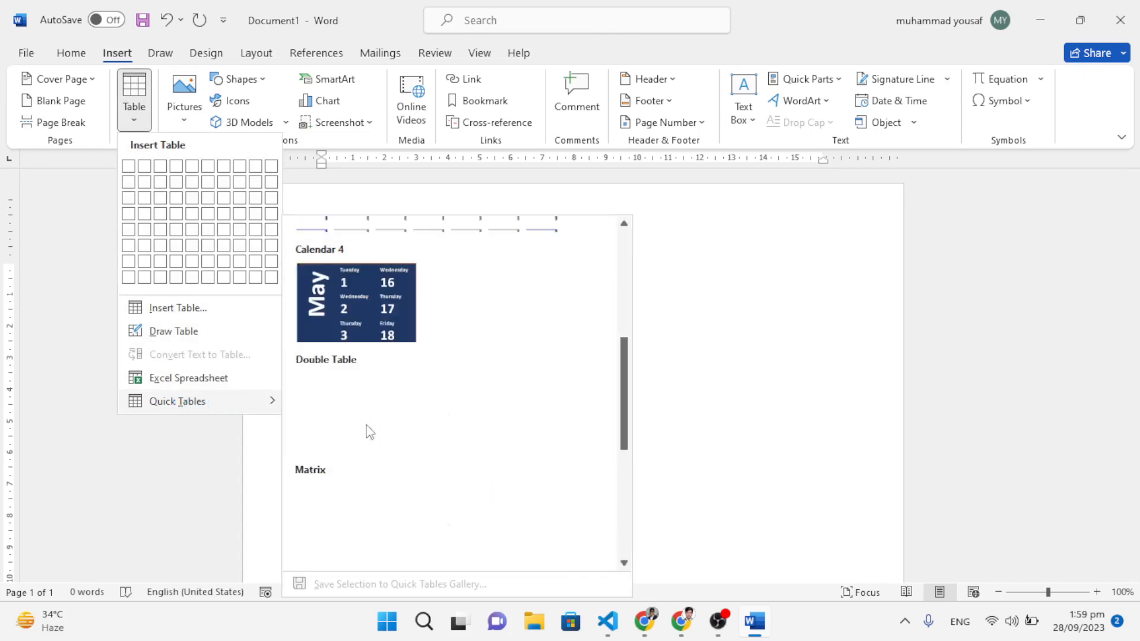
scroll(369, 432, "down", 3)
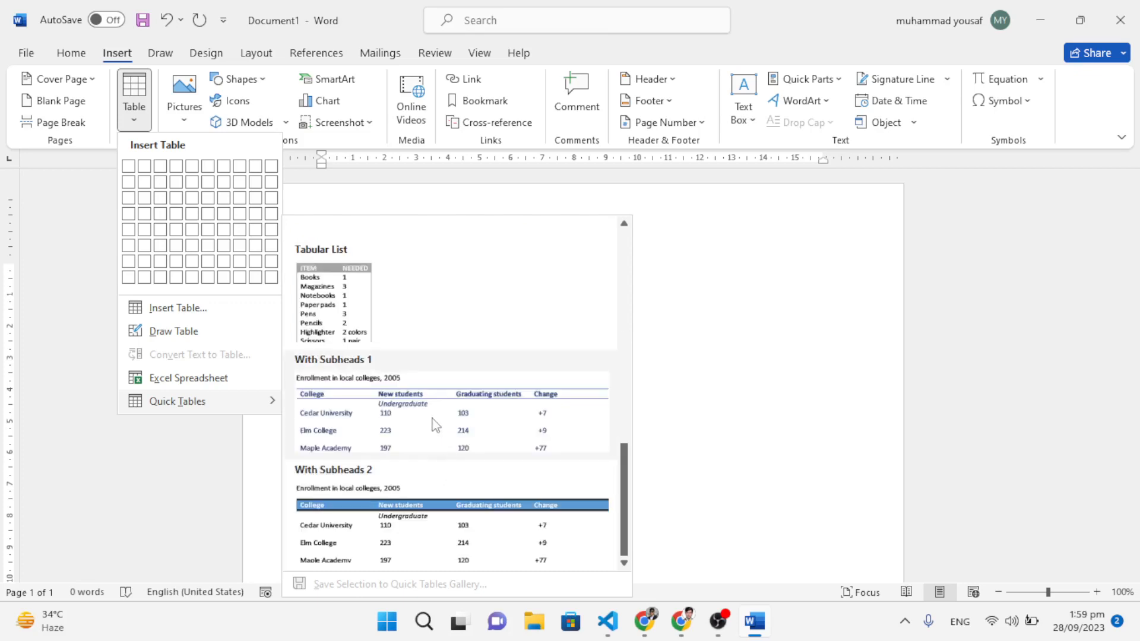
left_click(431, 414)
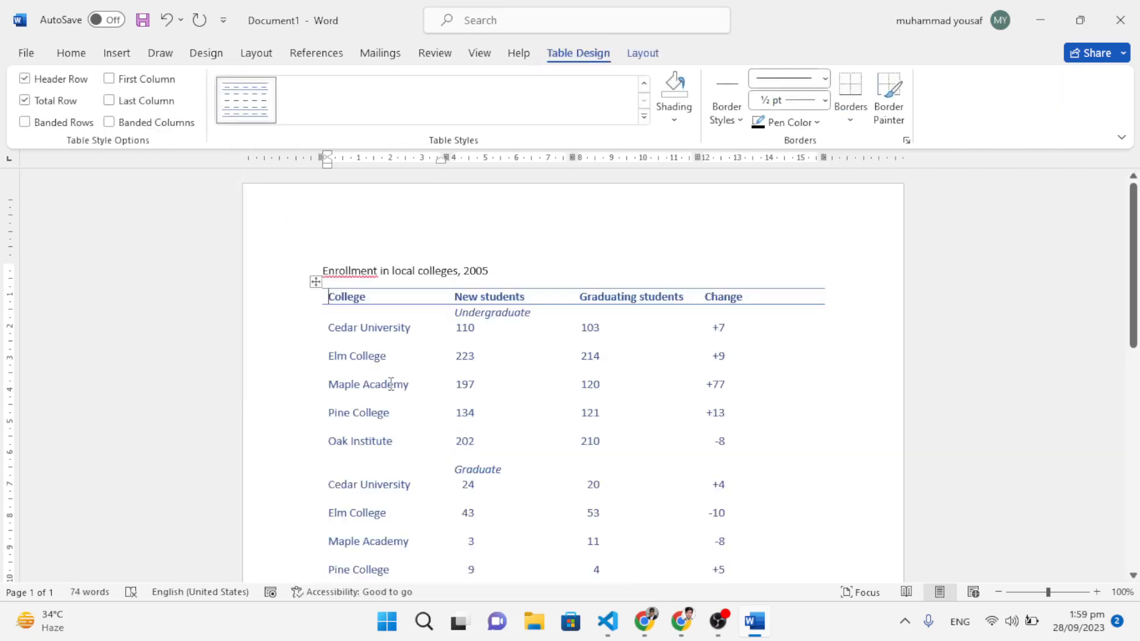
- Delete the college enrollment table together with its leftover title and source lines
left_click(318, 284)
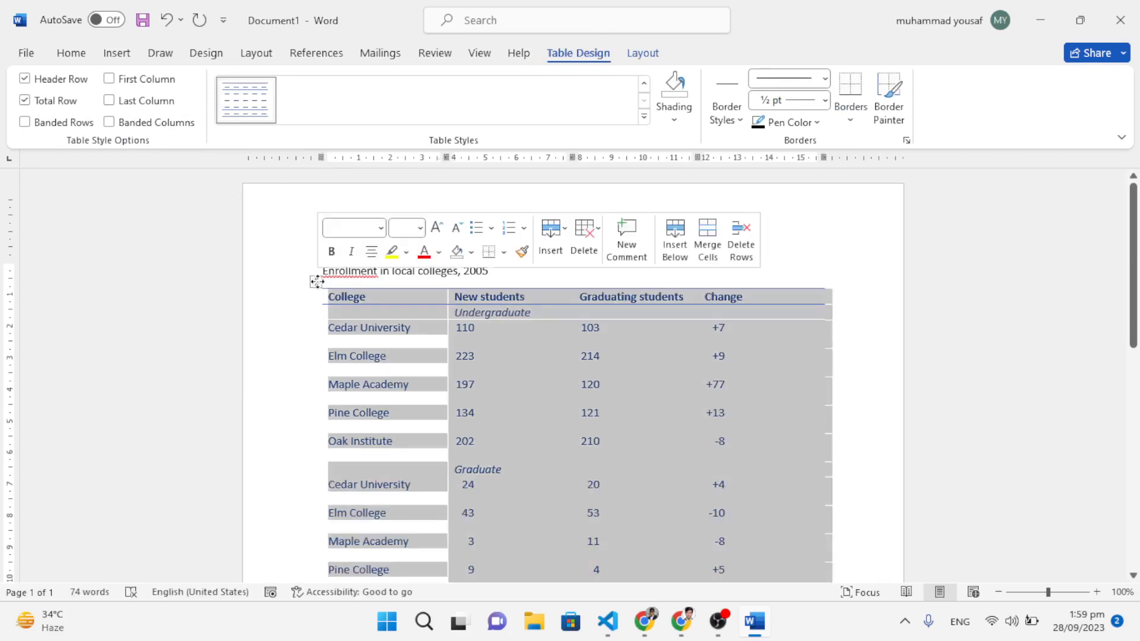
left_click(593, 246)
left_click(617, 348)
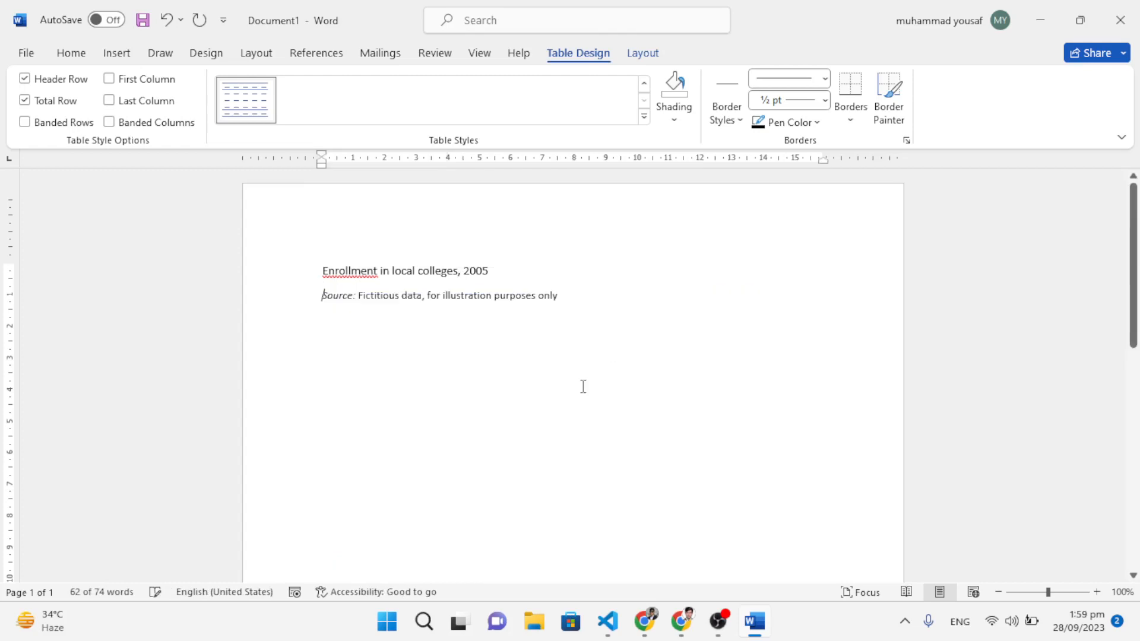
left_click_drag(458, 346, 324, 272)
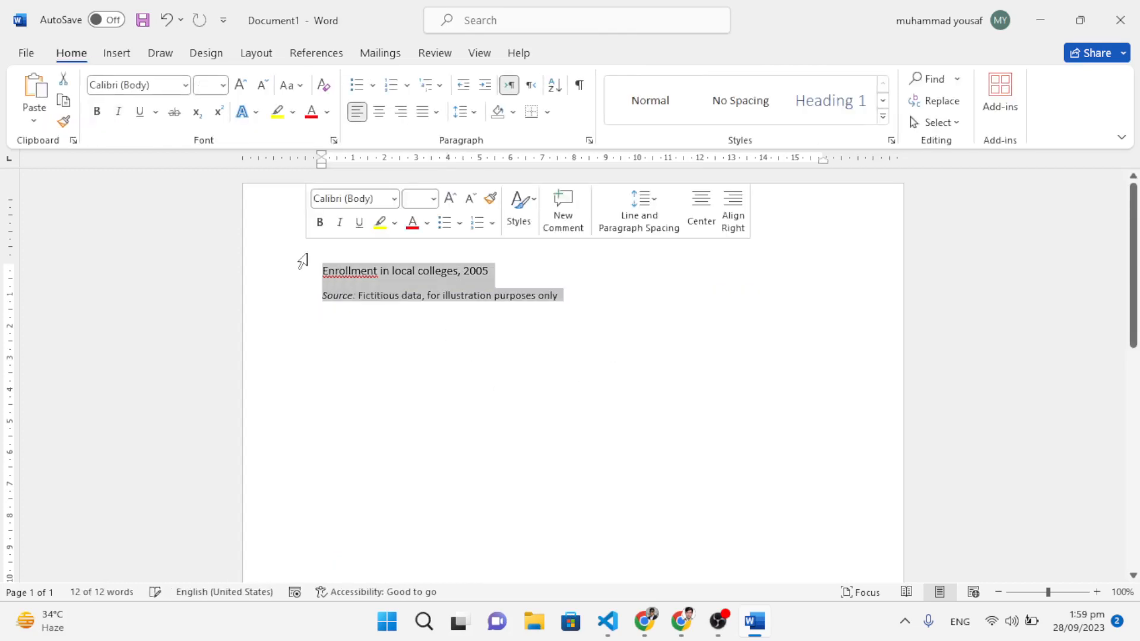
key("Delete")
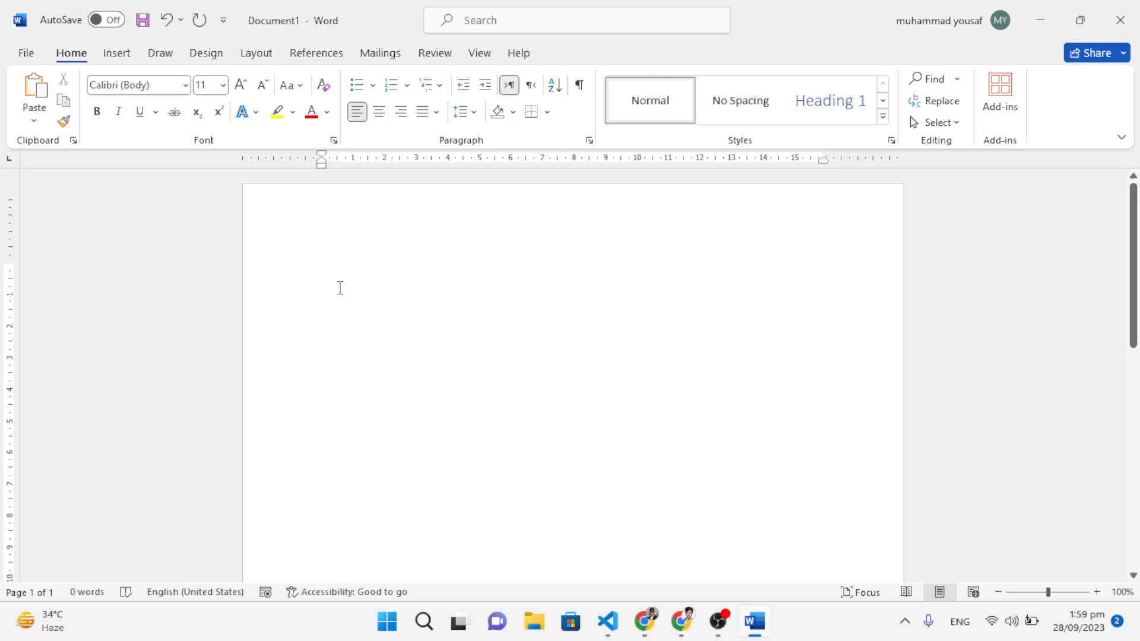
- Create a four-column table from a line of five tab-separated plus signs and enlarge its cells to about 3.86 cm wide and 1.3 cm high
type("+")
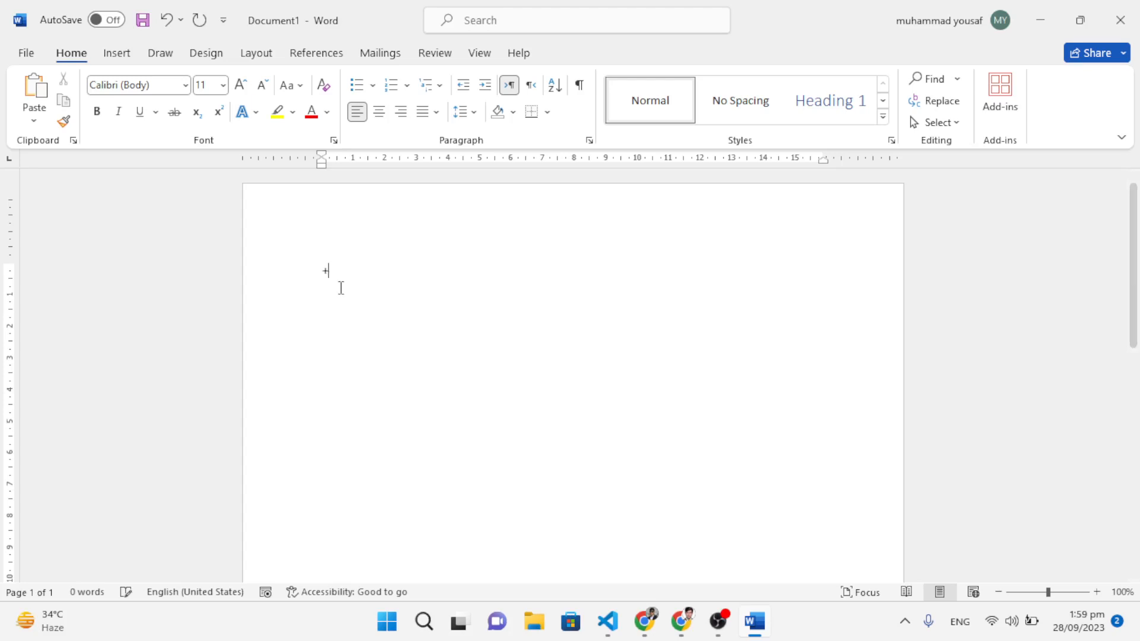
key("Tab")
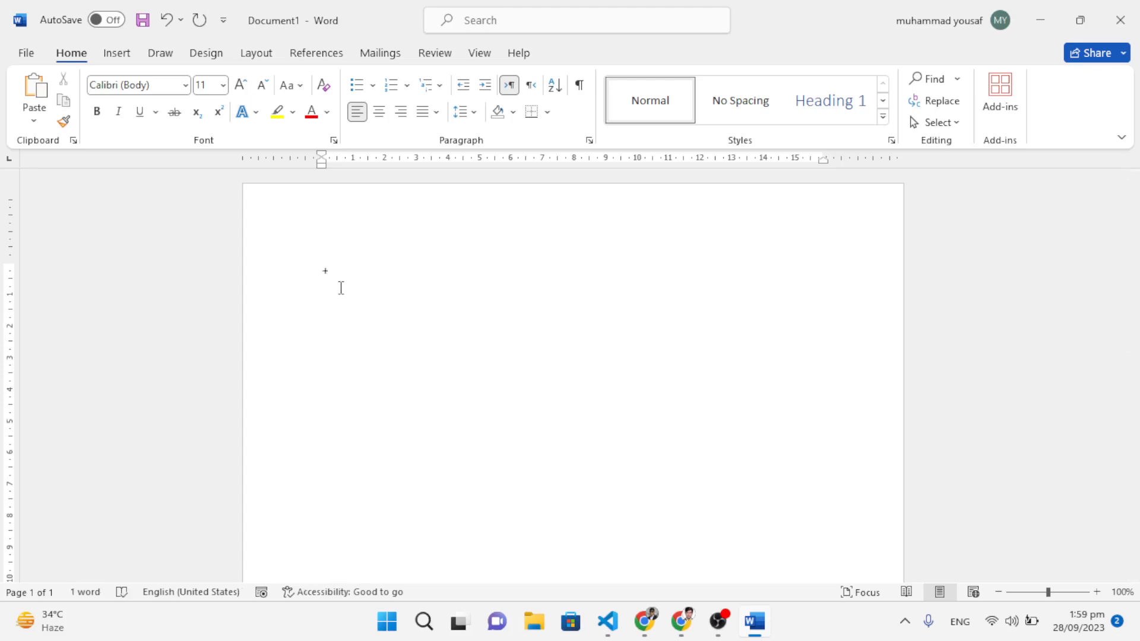
type("+")
key("Tab")
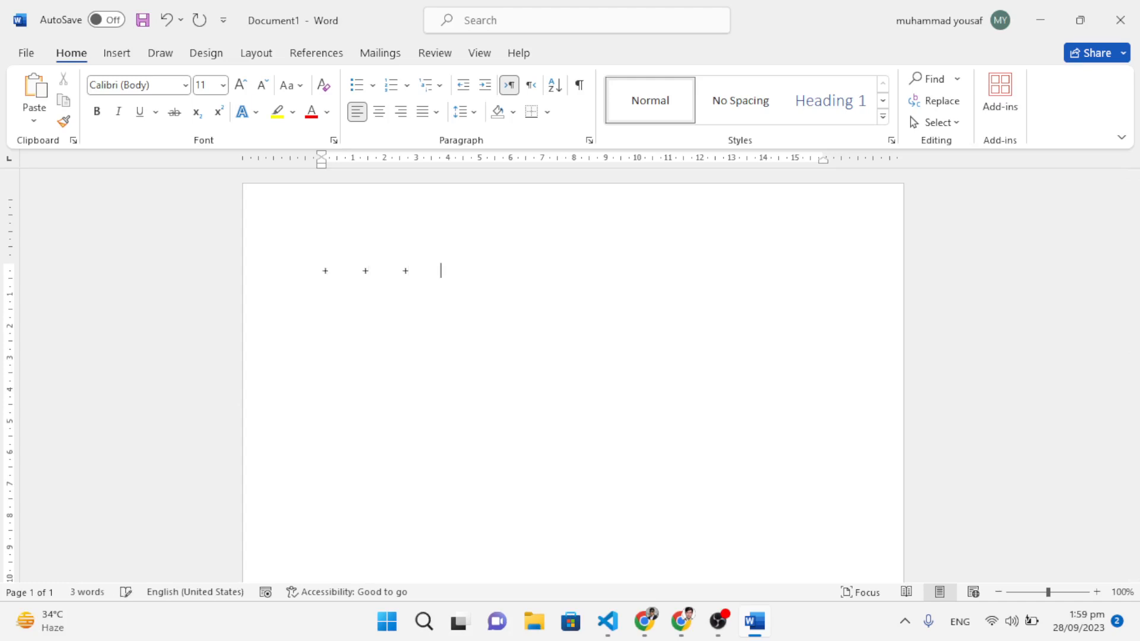
type("+")
key("Tab")
type("+")
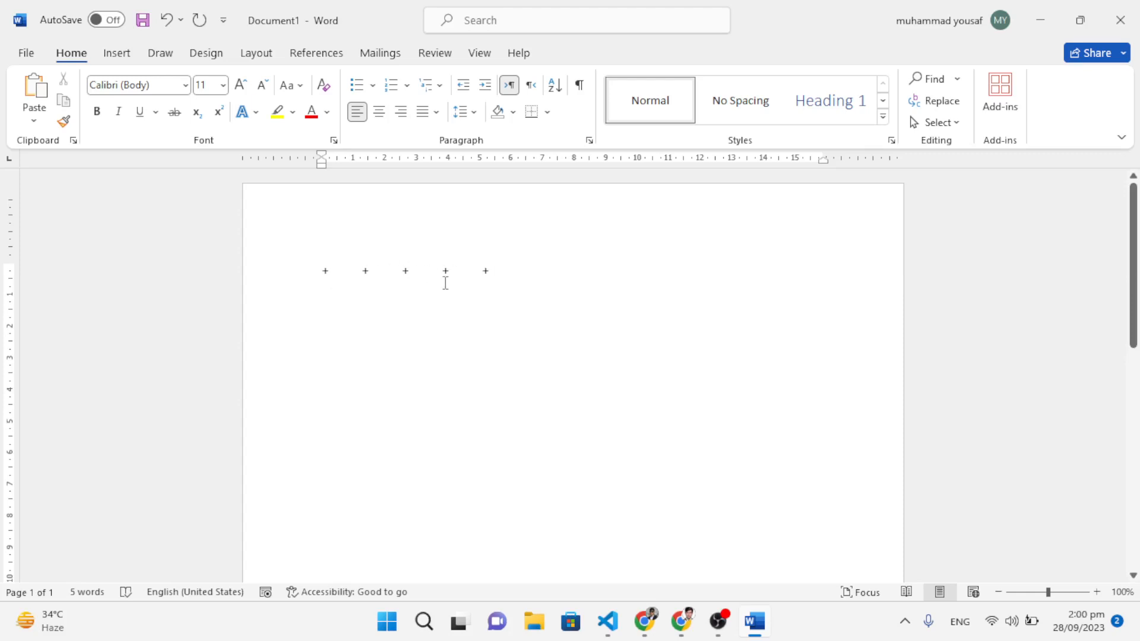
key("Return")
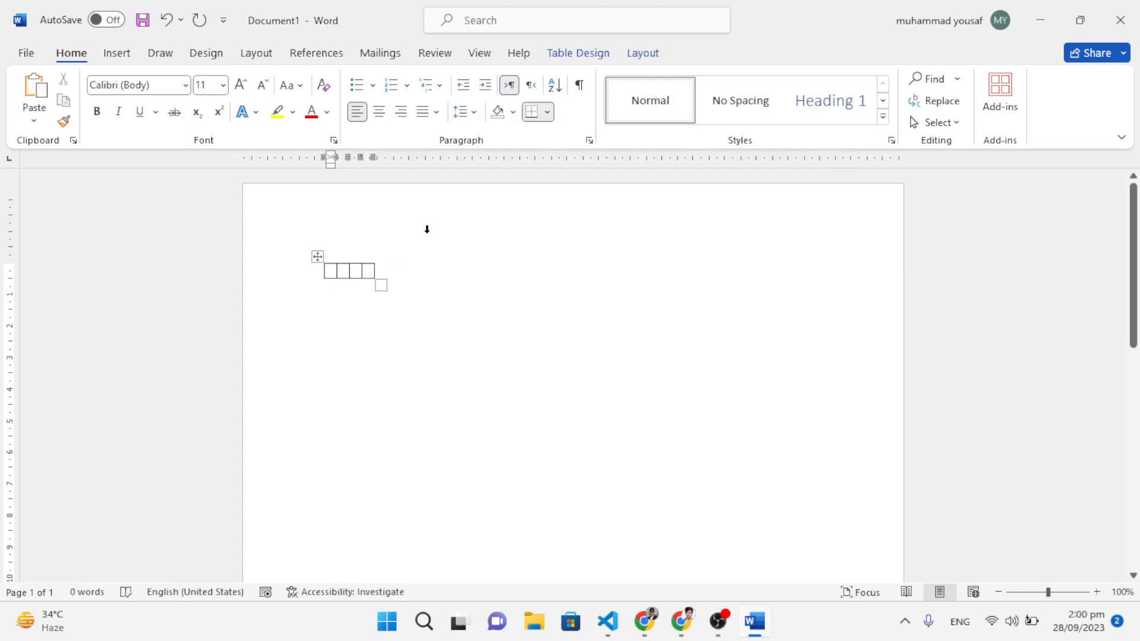
left_click_drag(382, 286, 817, 306)
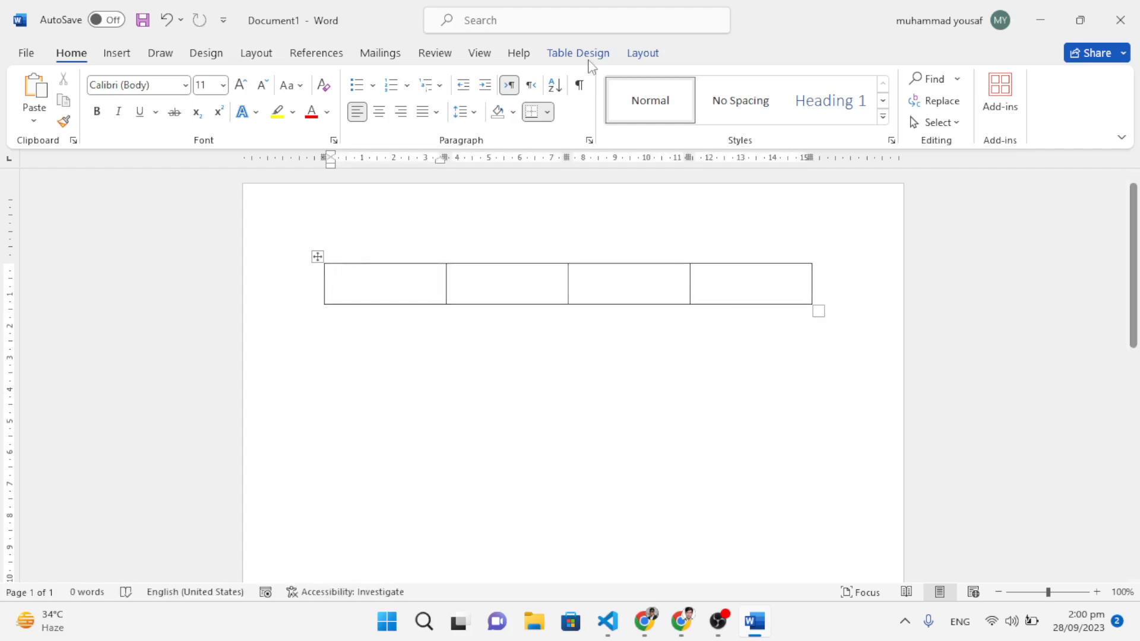
- Extend the table to 12 columns by 6 rows, adding two rows above, eight columns to the left and three rows below
left_click(643, 54)
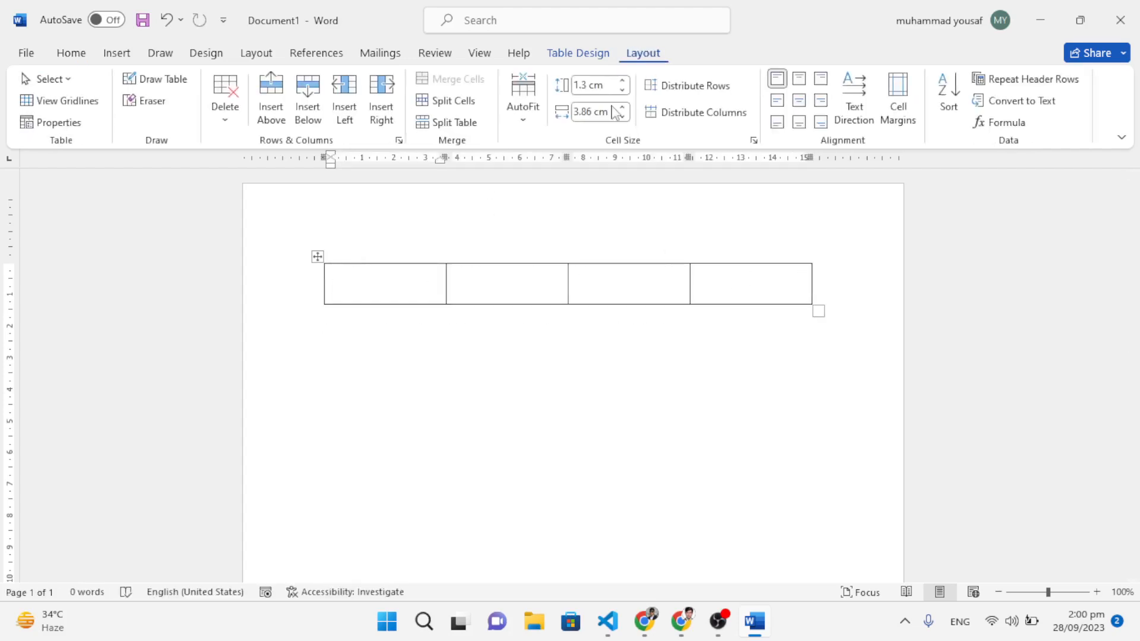
left_click(271, 113)
left_click(271, 114)
left_click(345, 113)
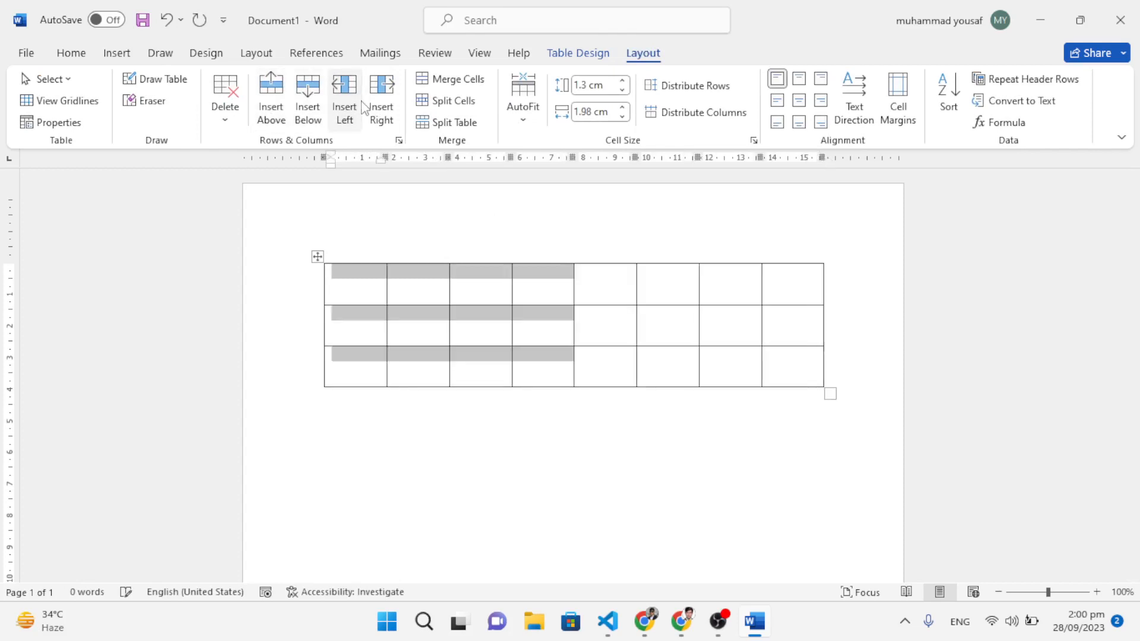
left_click(355, 110)
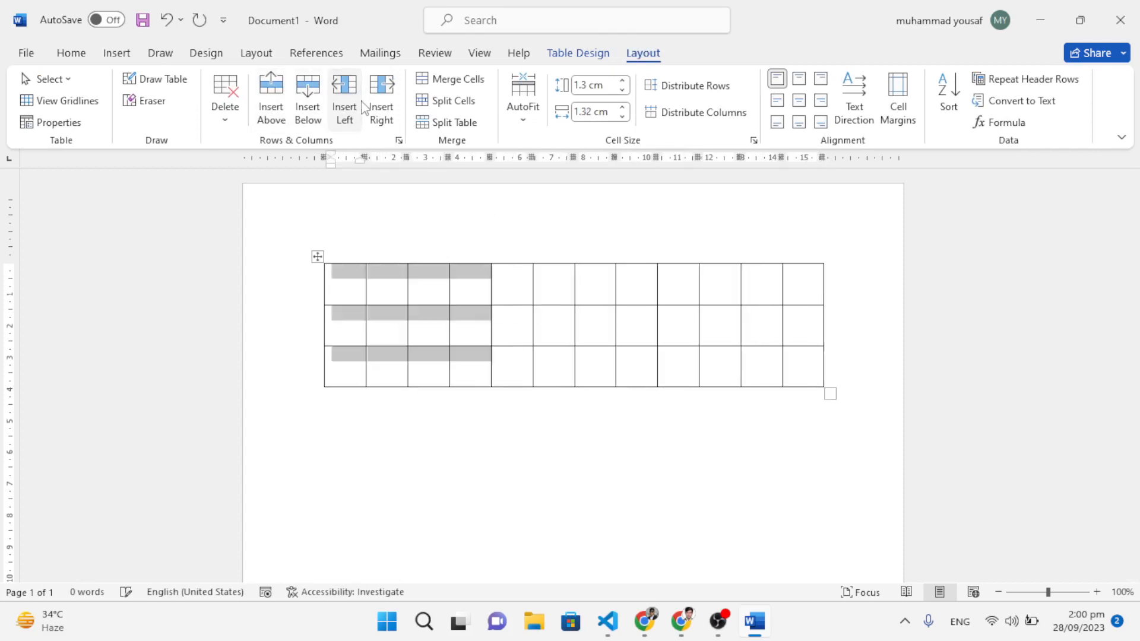
left_click(308, 116)
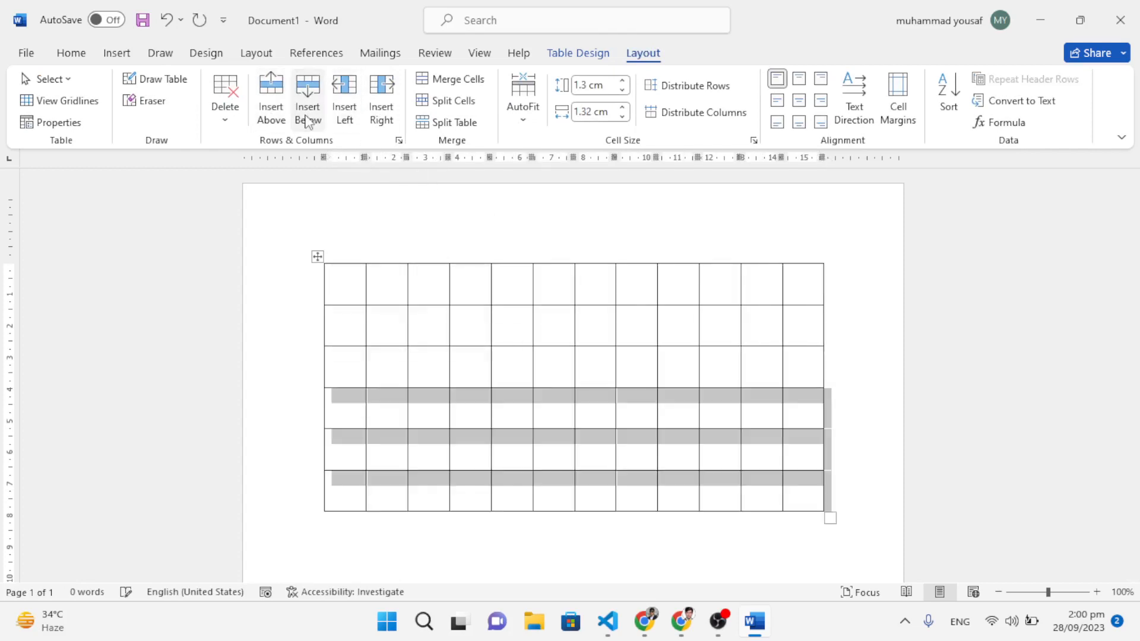
- Apply a grey table style with banded rows and columns and thin grid lines to the 12-column table
left_click(572, 406)
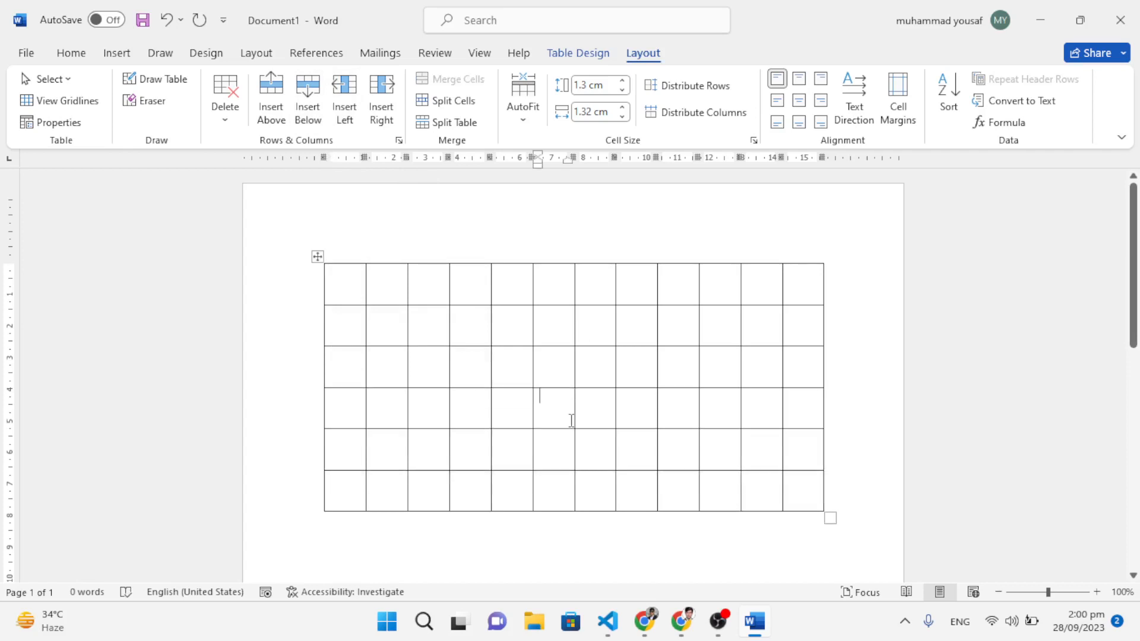
left_click(578, 54)
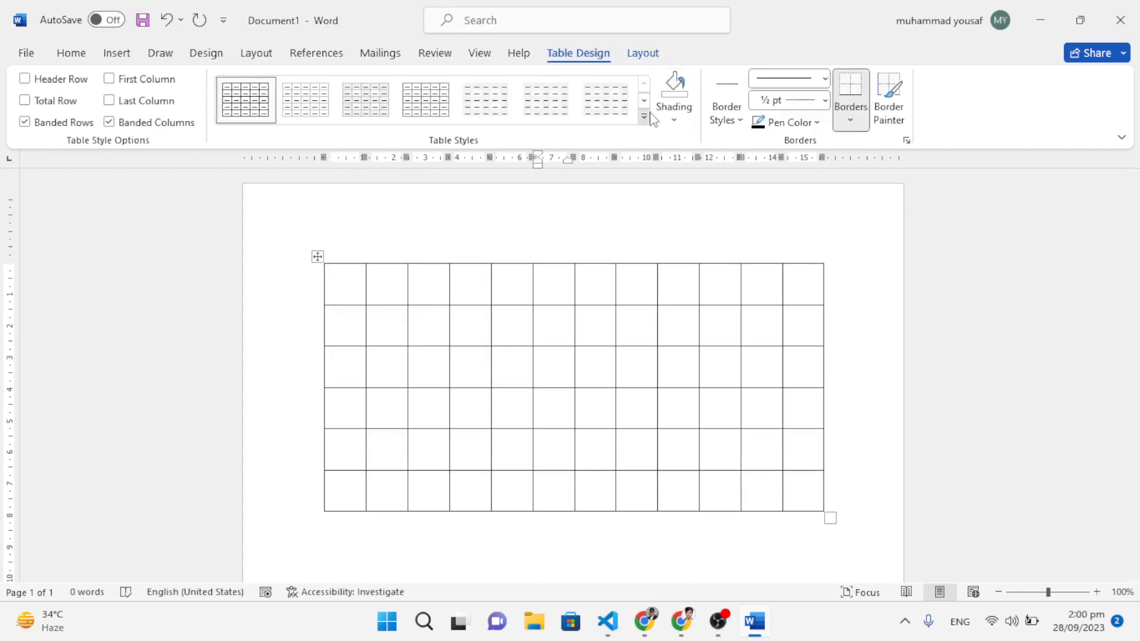
left_click(642, 118)
left_click(261, 267)
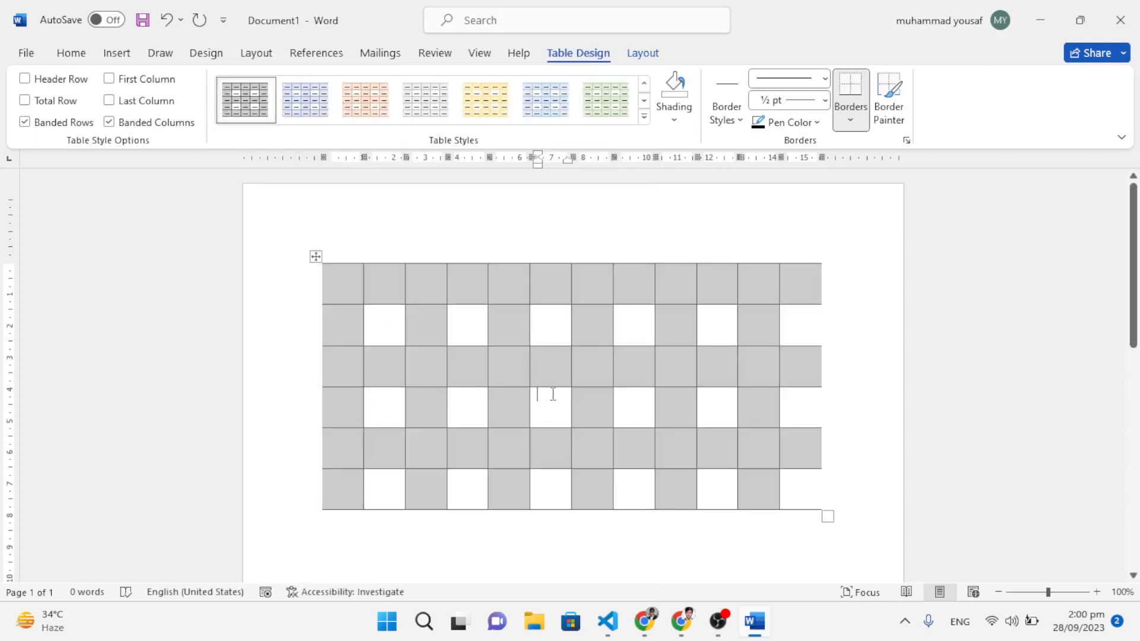